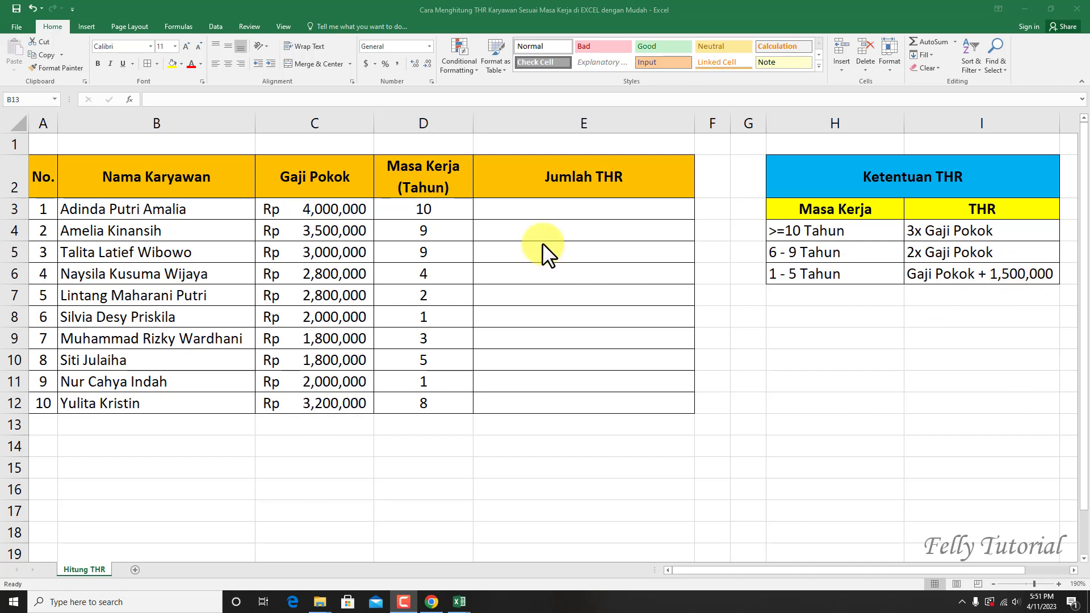
Step: Start the Jumlah THR formula in E3 with =IF(D3>=10,C3*3, to give three times the base salary for at least 10 years
click(554, 208)
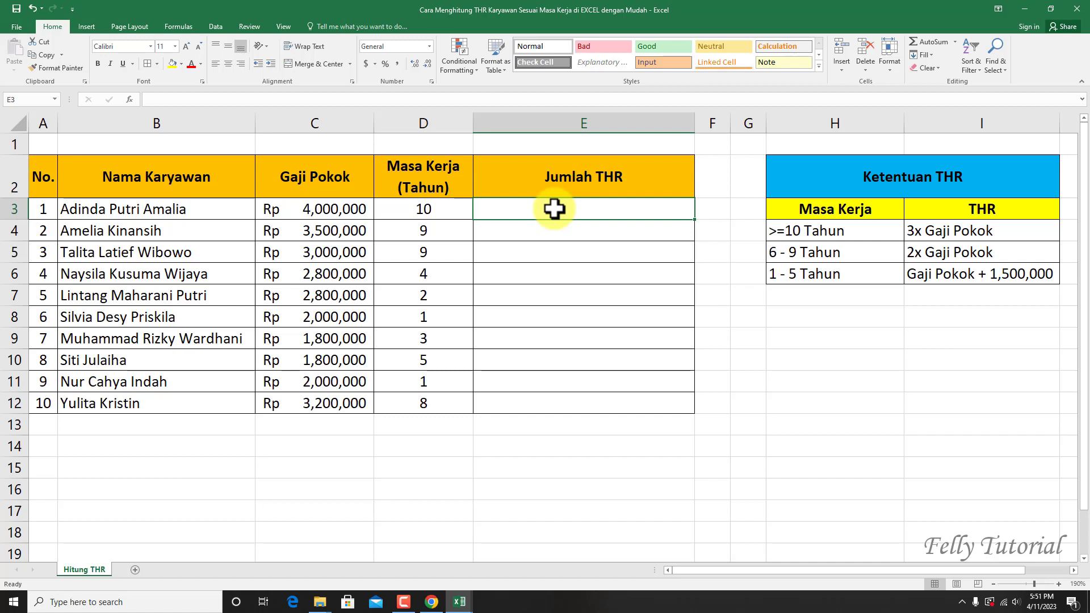
click(562, 231)
click(570, 209)
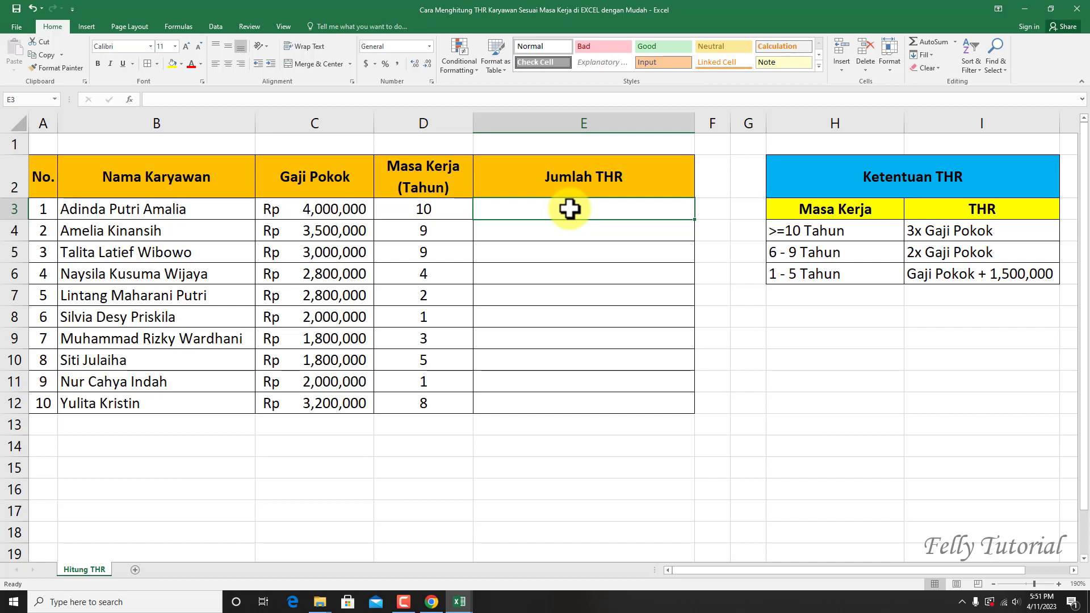
text(=I)
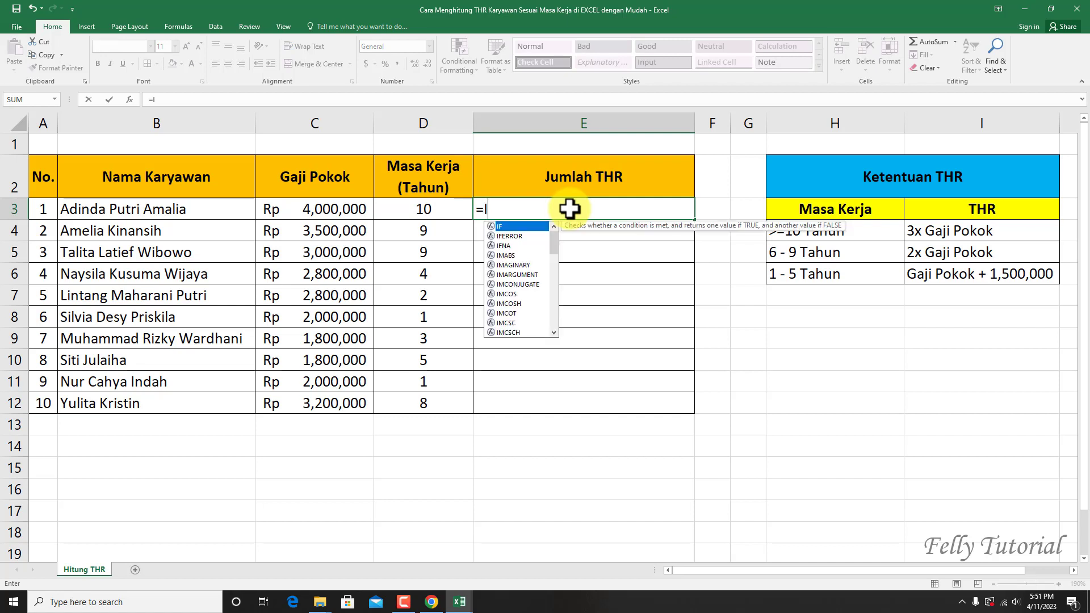
text(F()
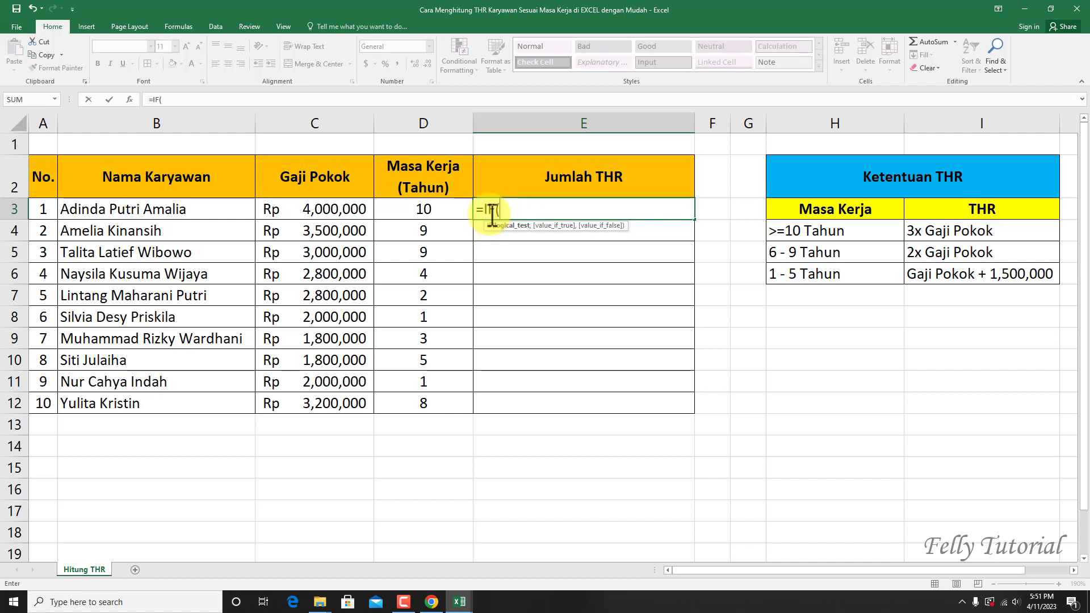
click(432, 211)
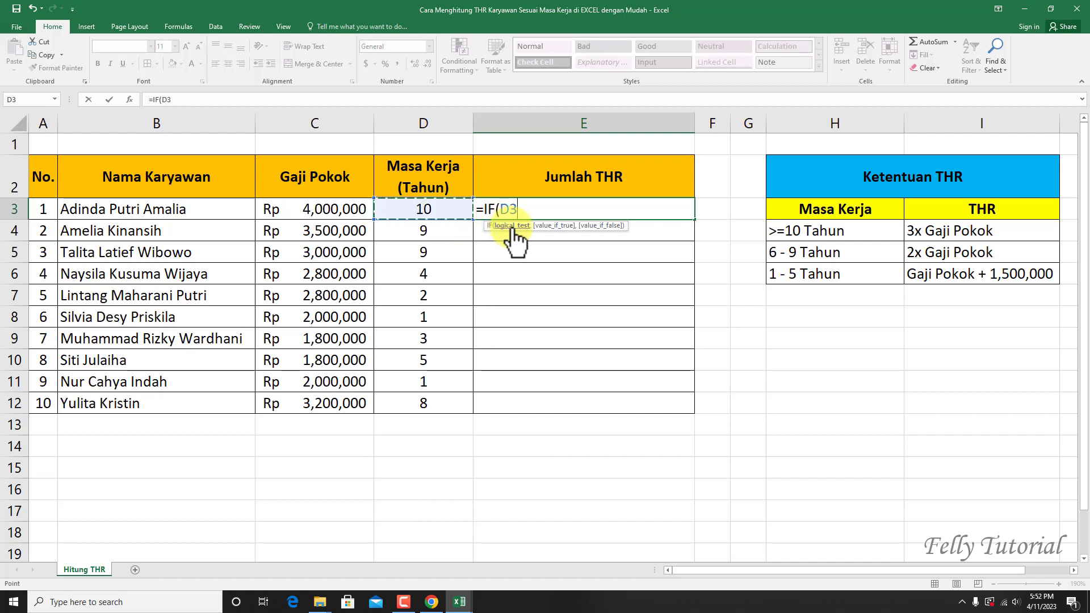
text(>=)
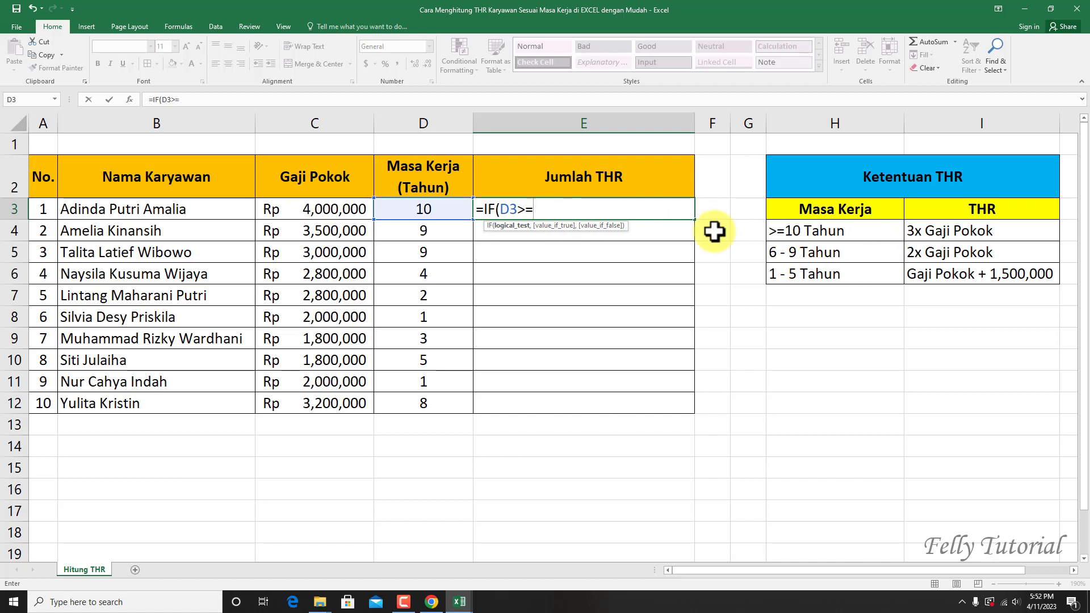
text(10,)
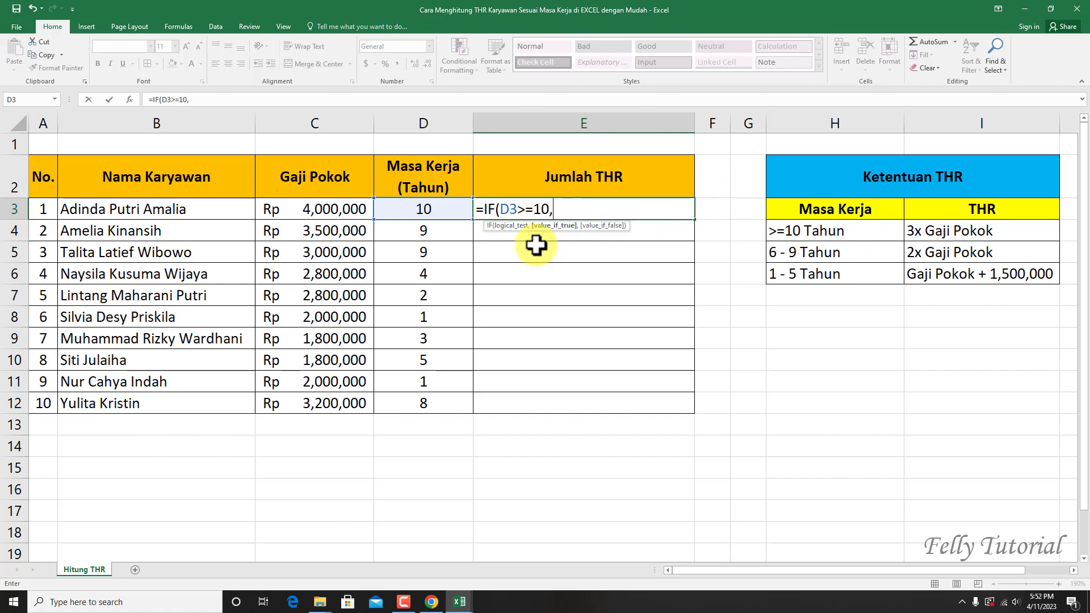
click(317, 214)
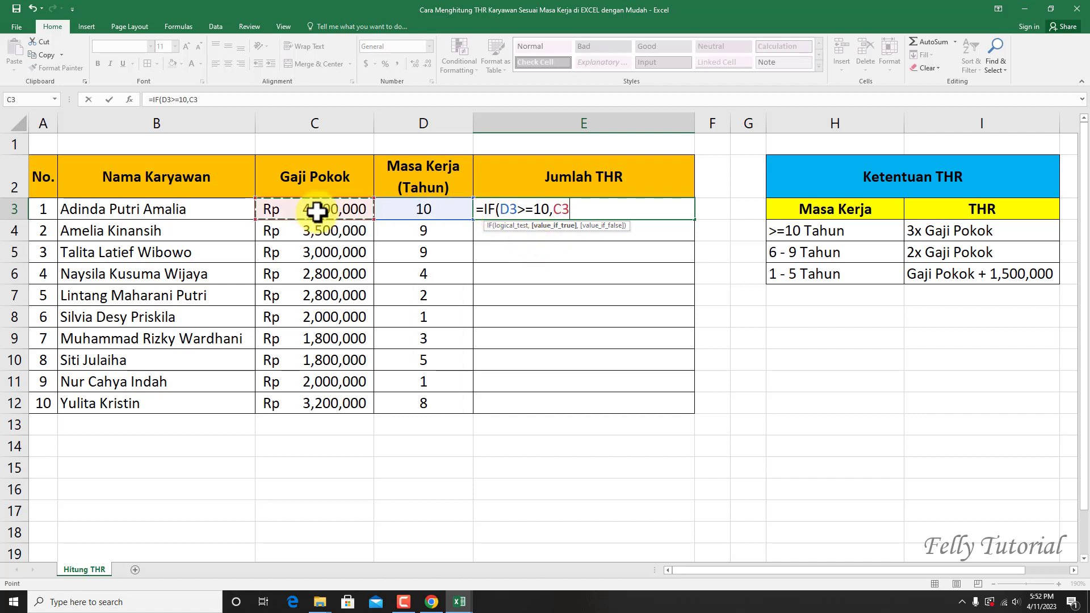
text(*3)
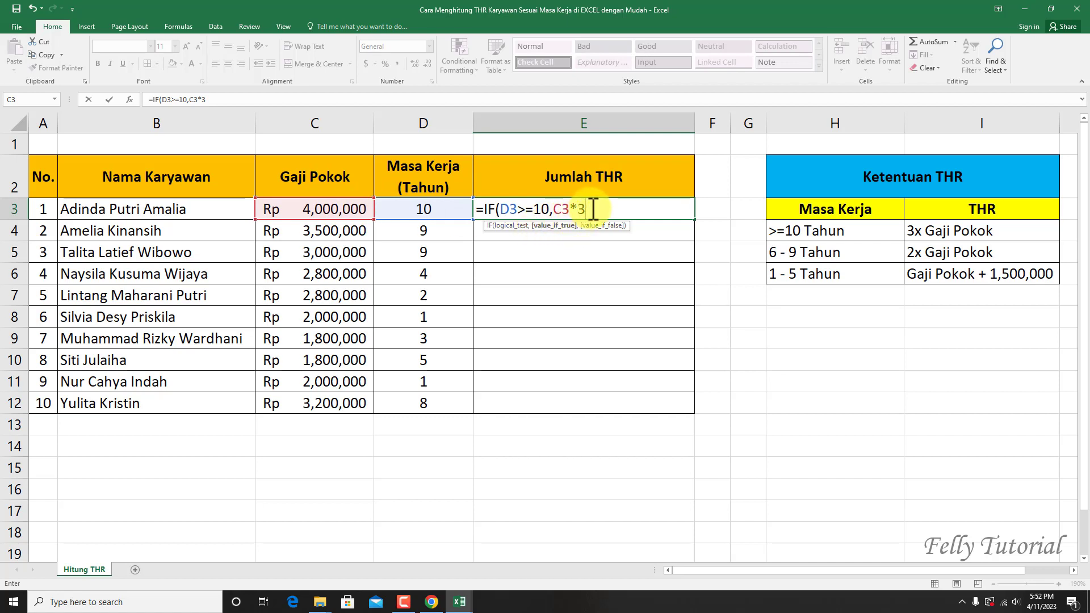
text(,)
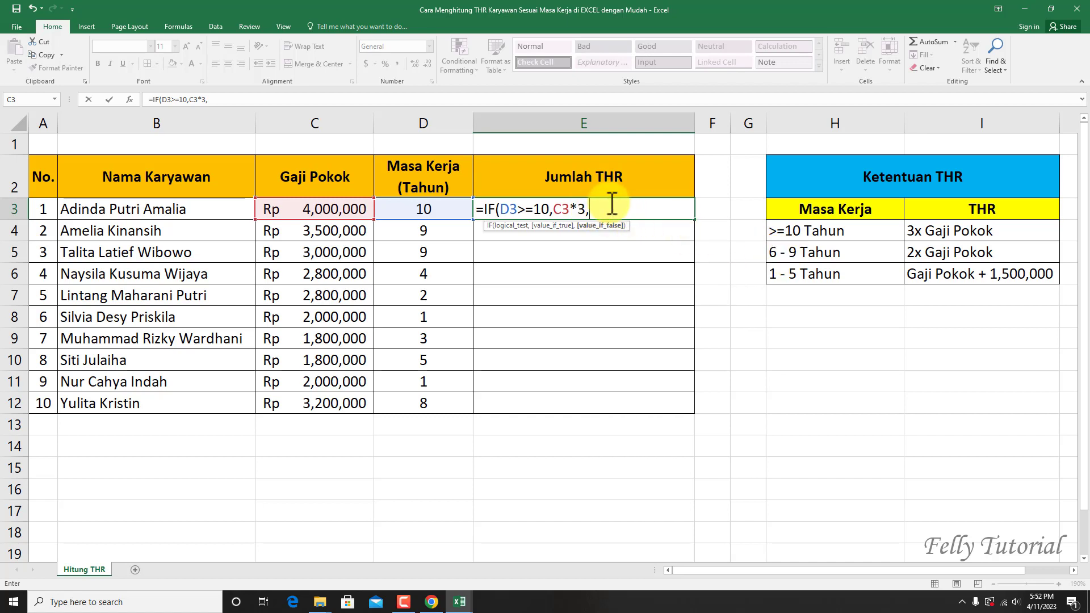
Step: Extend the E3 formula with the nested condition IF(D3>=6,C3*2, for two times the base salary
text(IF)
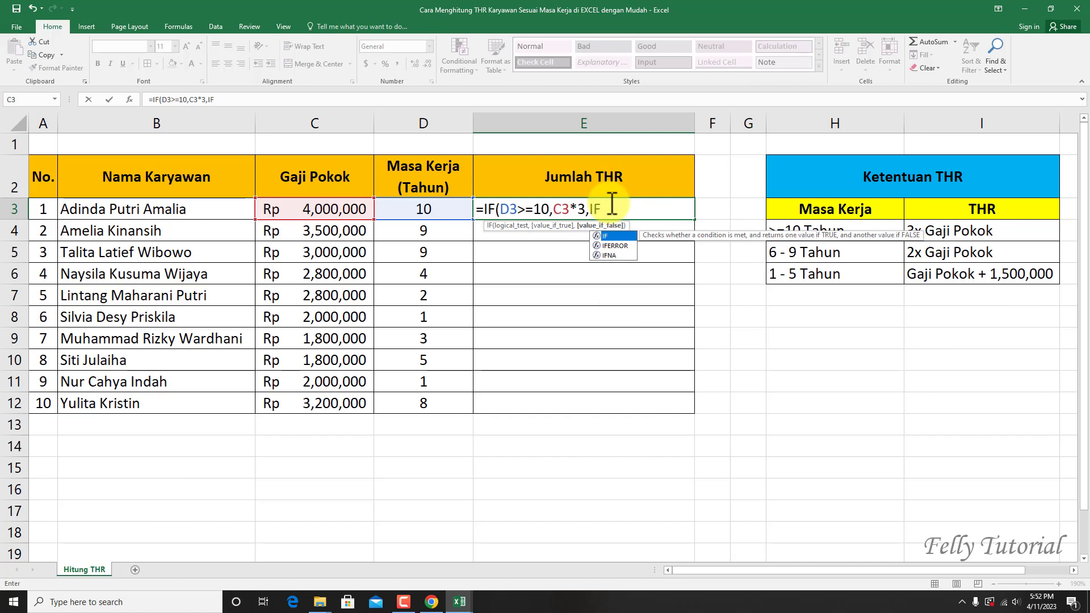
text(()
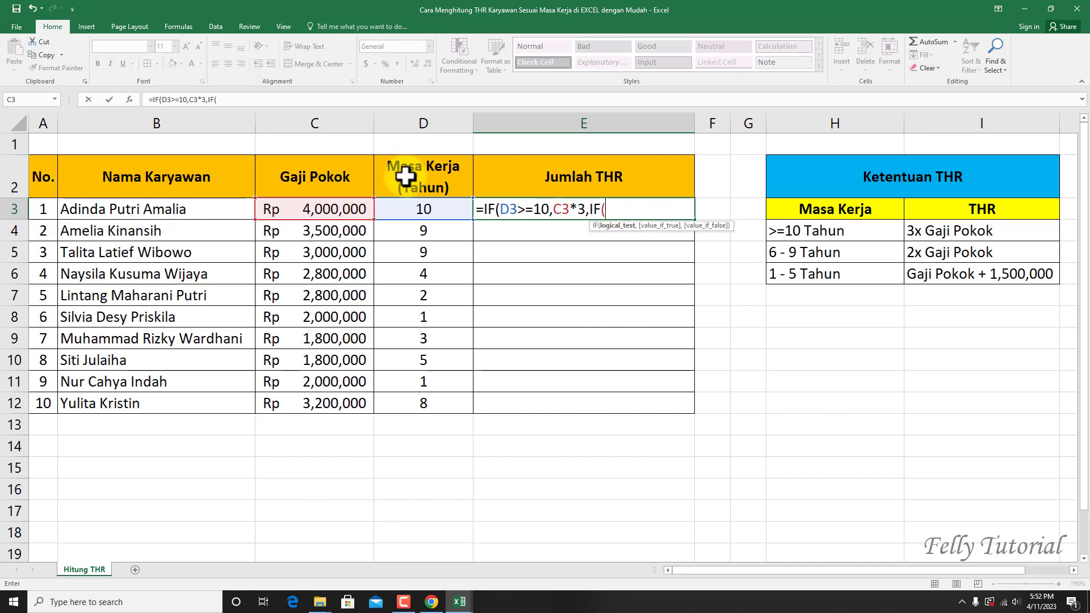
click(425, 211)
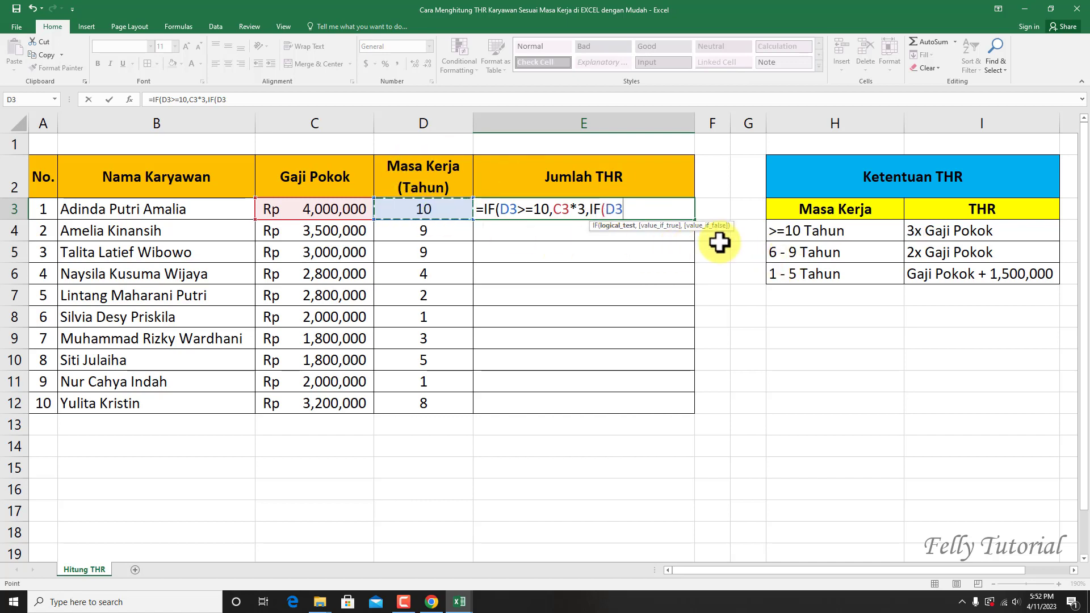
text(>=6)
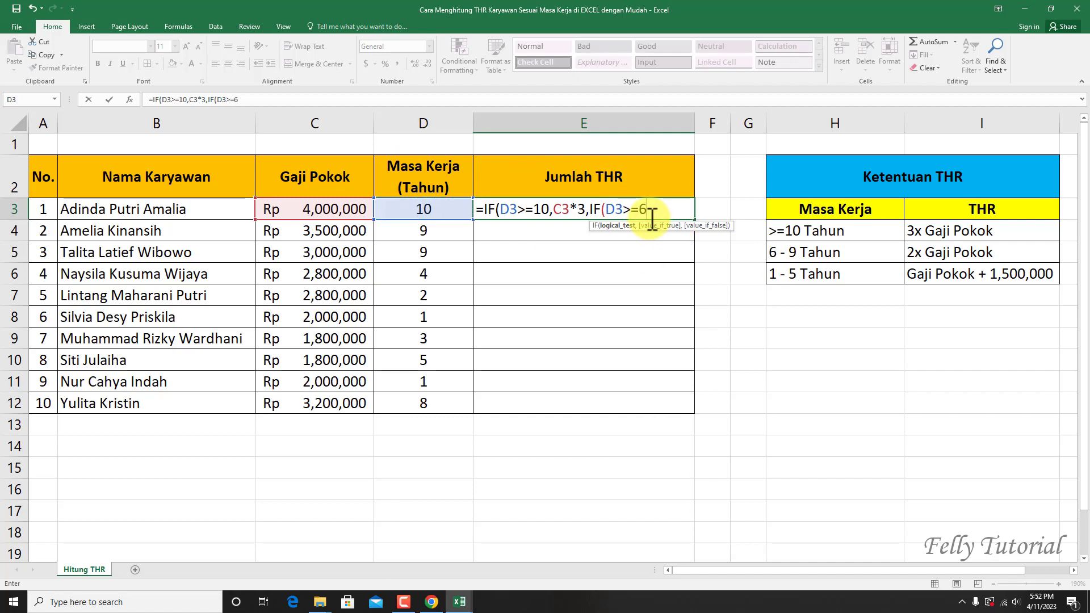
text(,)
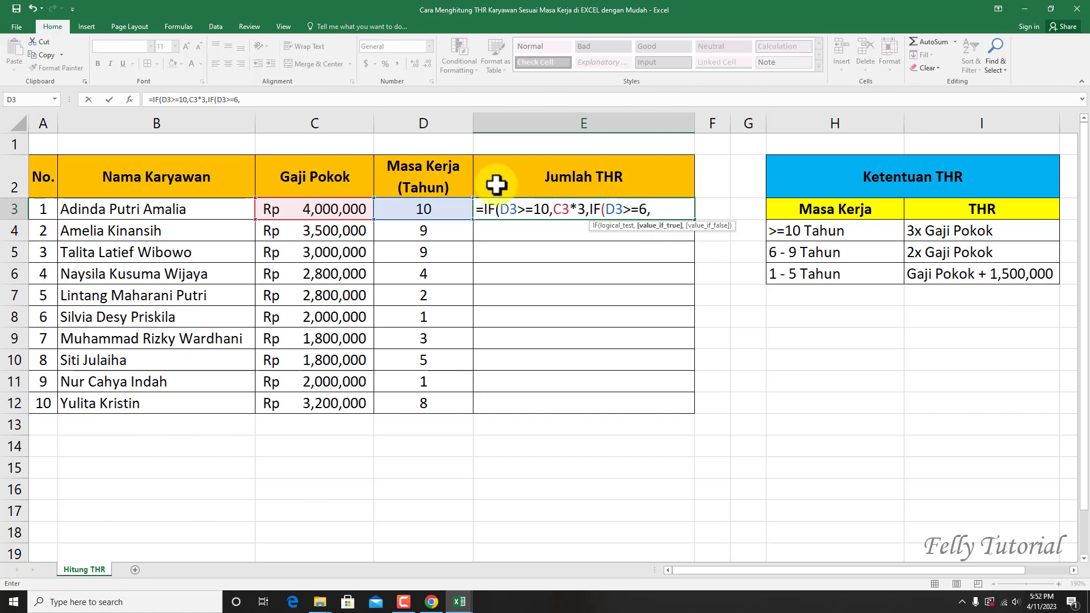
click(306, 211)
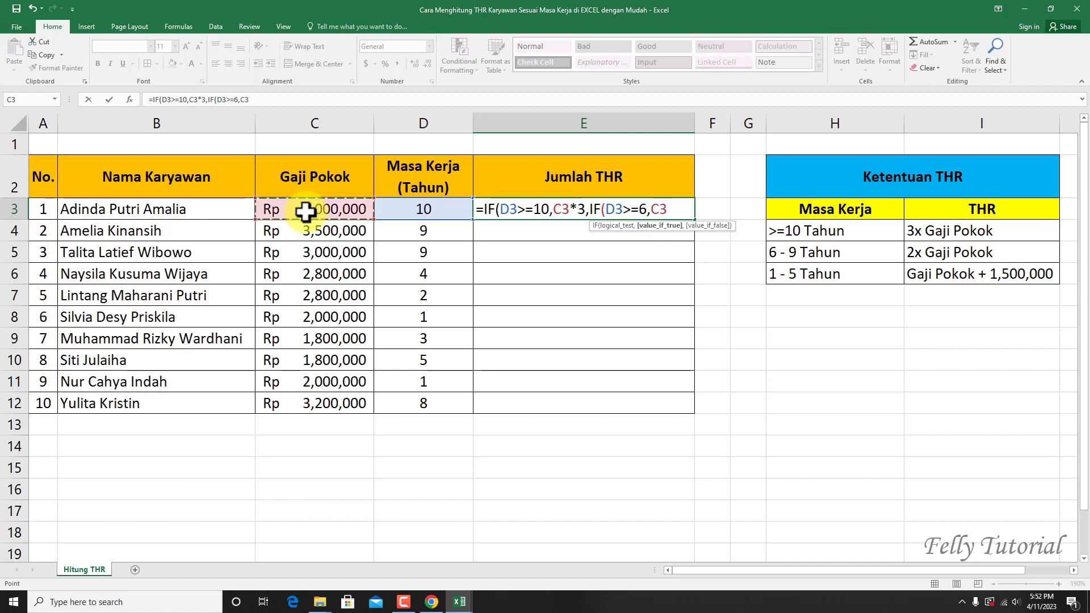
text(*2,)
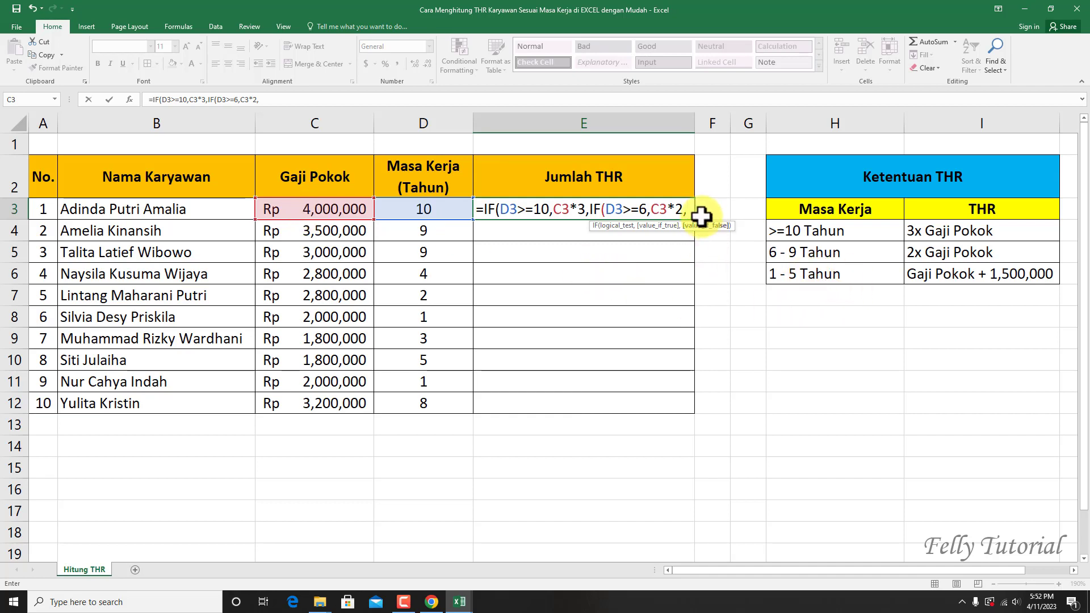
Step: Complete the E3 formula with IF(D3<=5,C3+1500000))) for the 1 to 5 year bracket and enter it
text(IF)
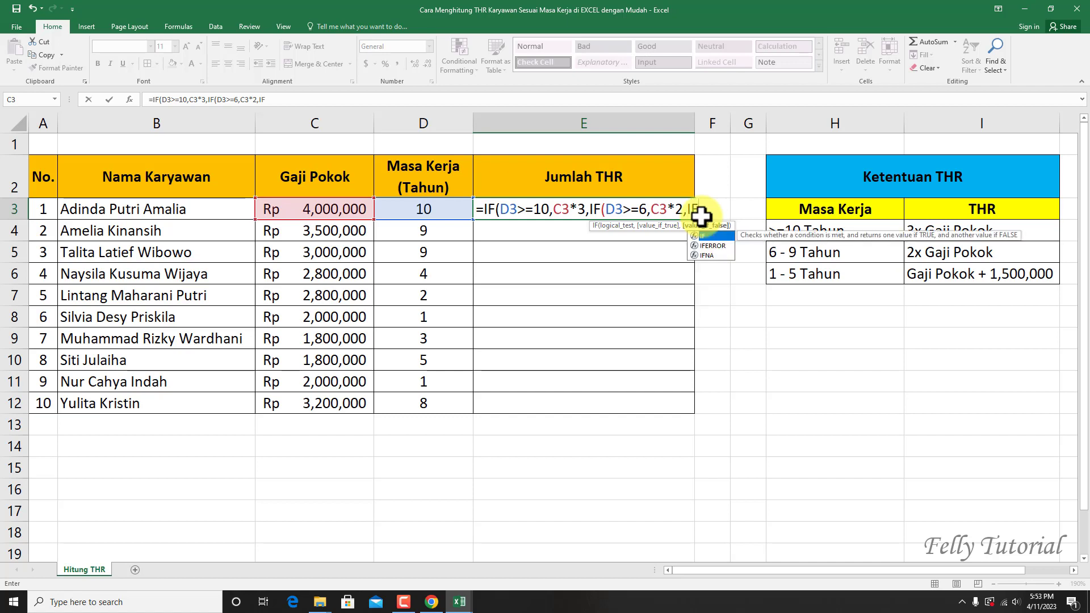
text(()
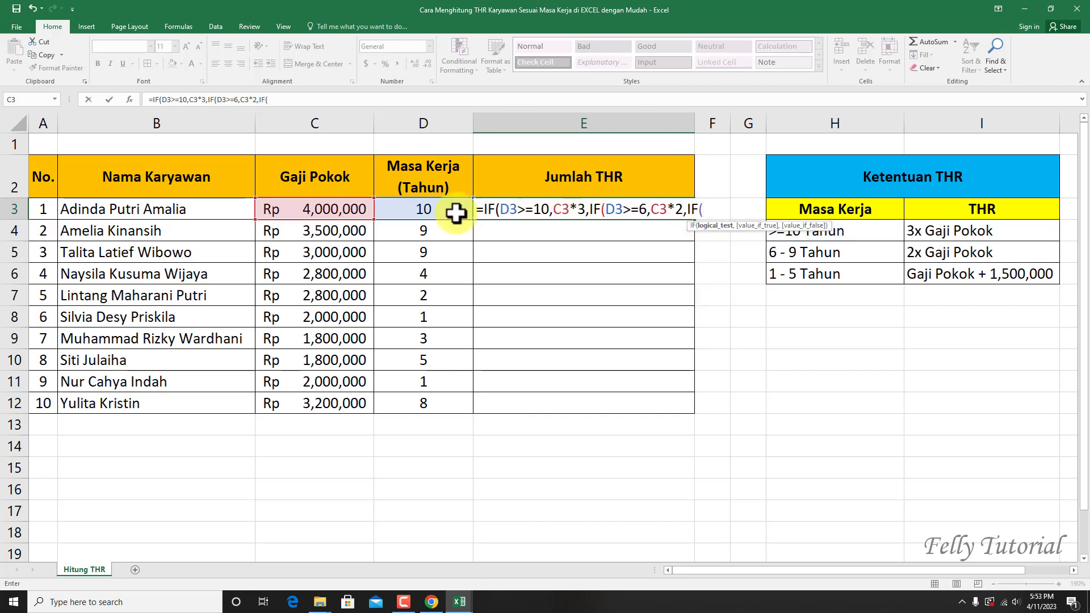
click(436, 215)
text(<=)
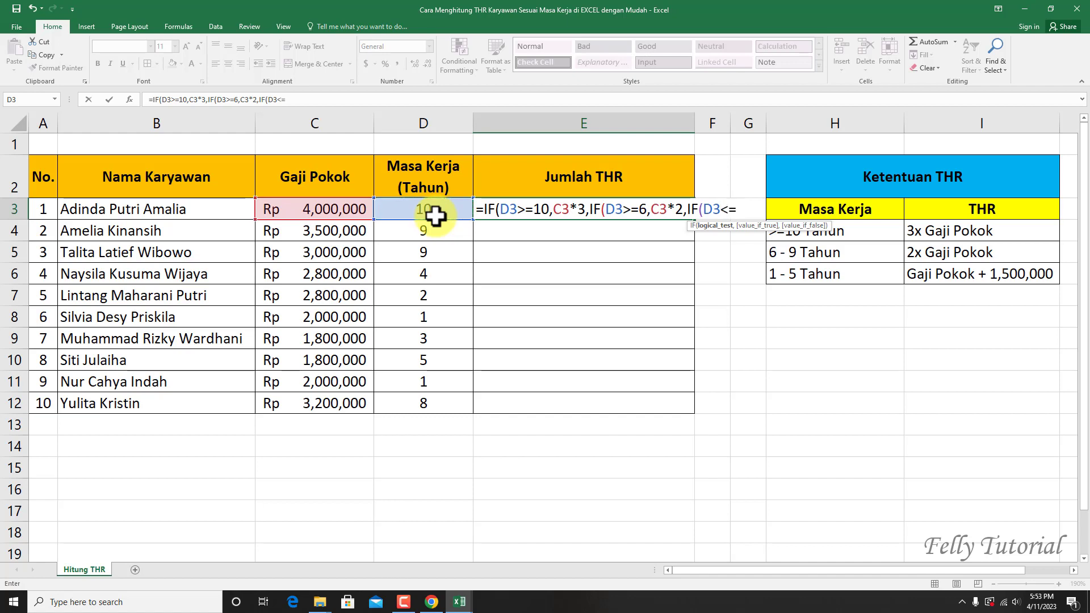
text(5,)
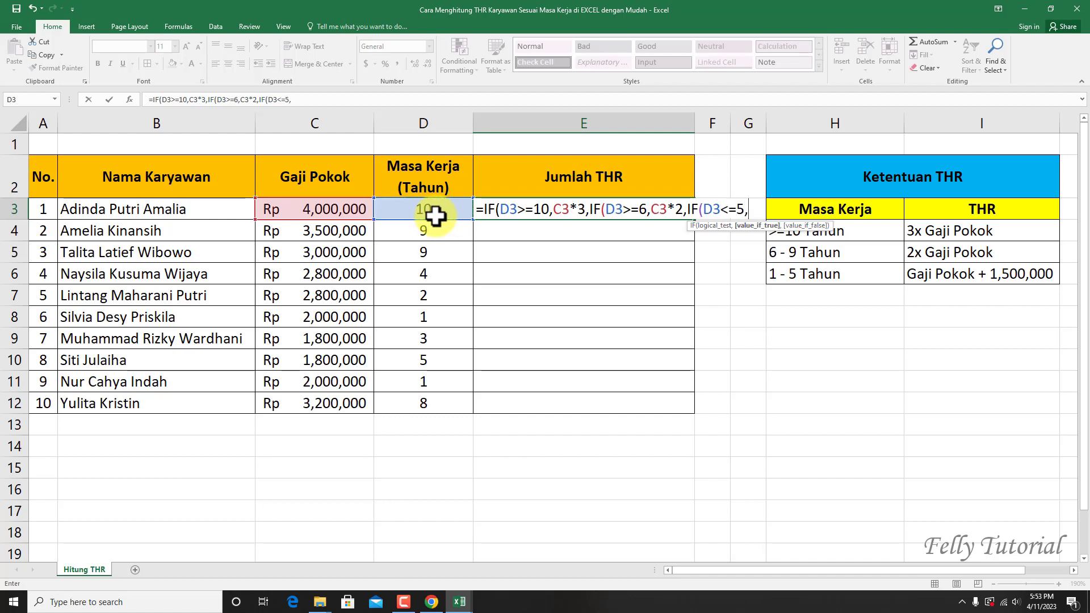
click(362, 213)
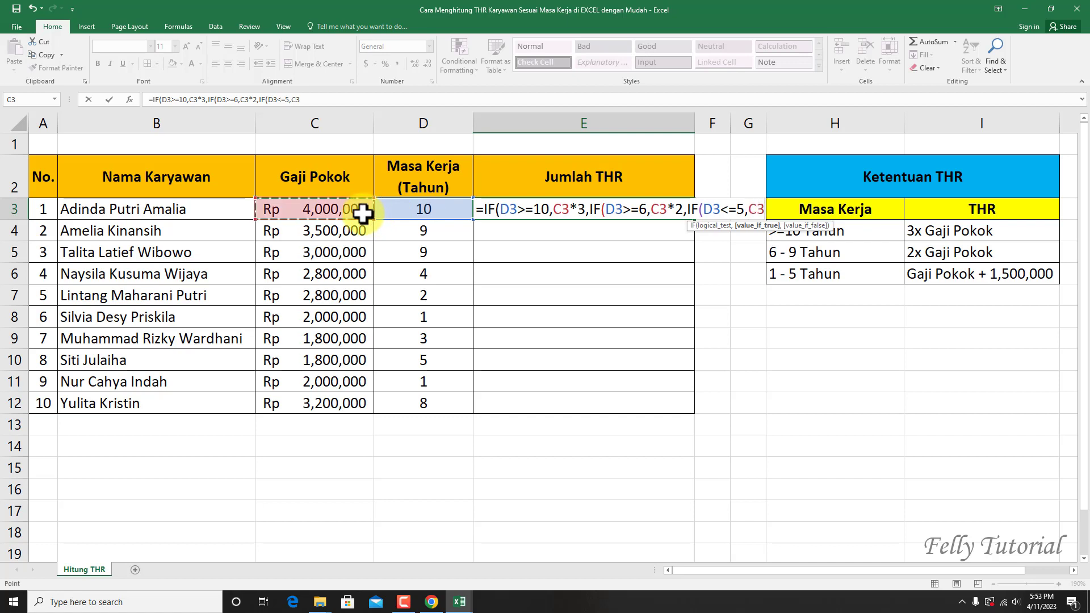
text(+)
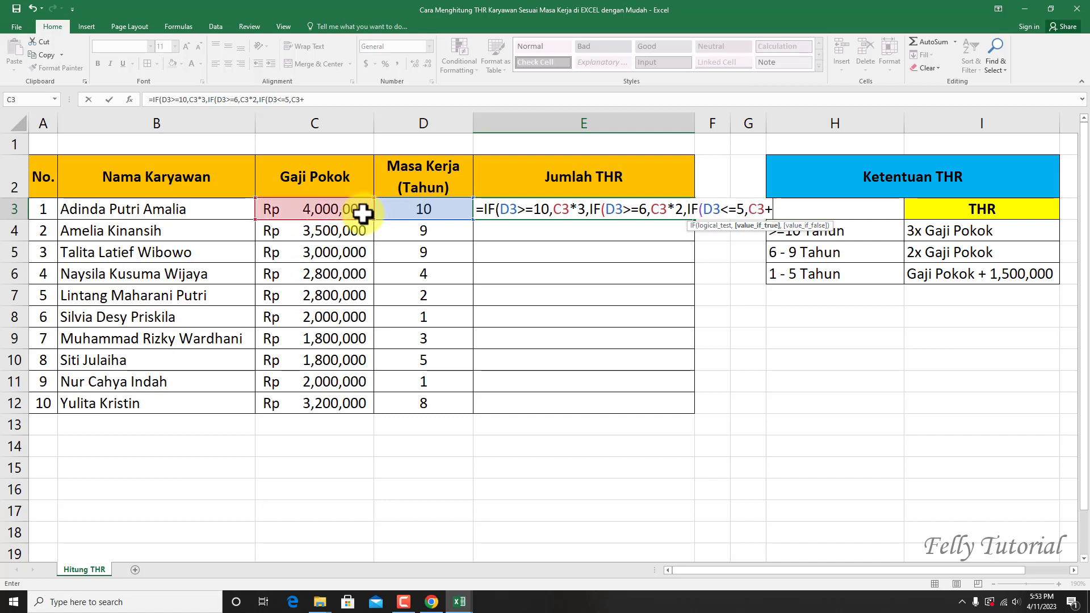
text(15)
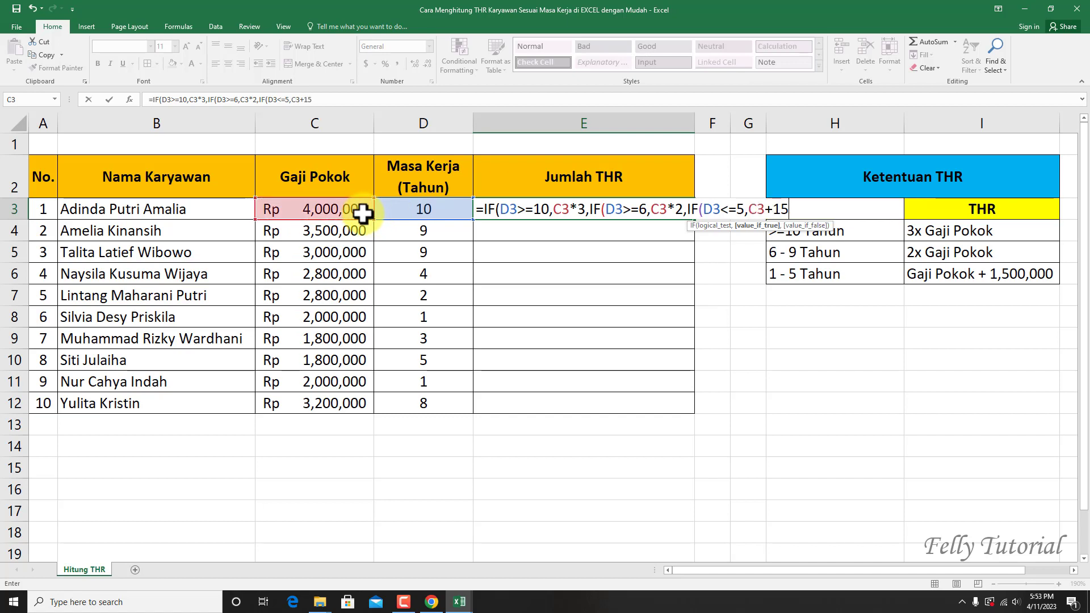
text(00000)
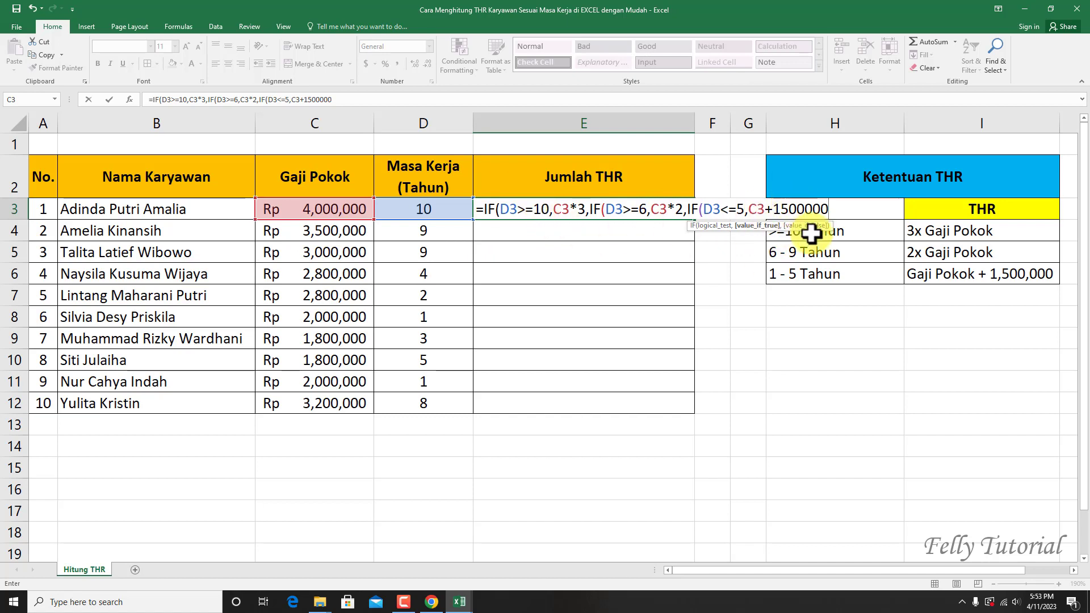
text())))
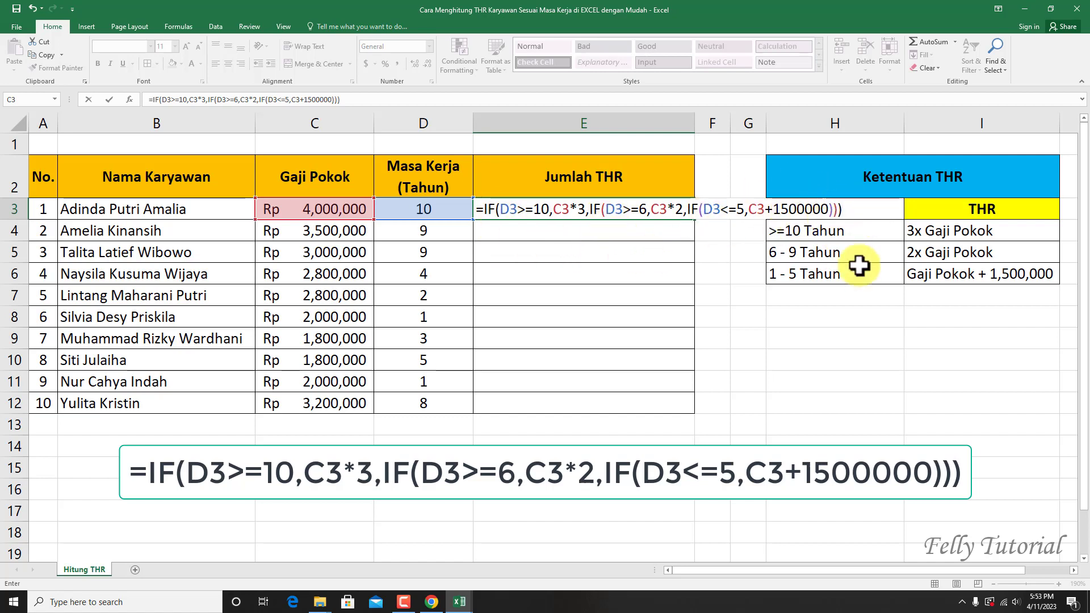
key(Return)
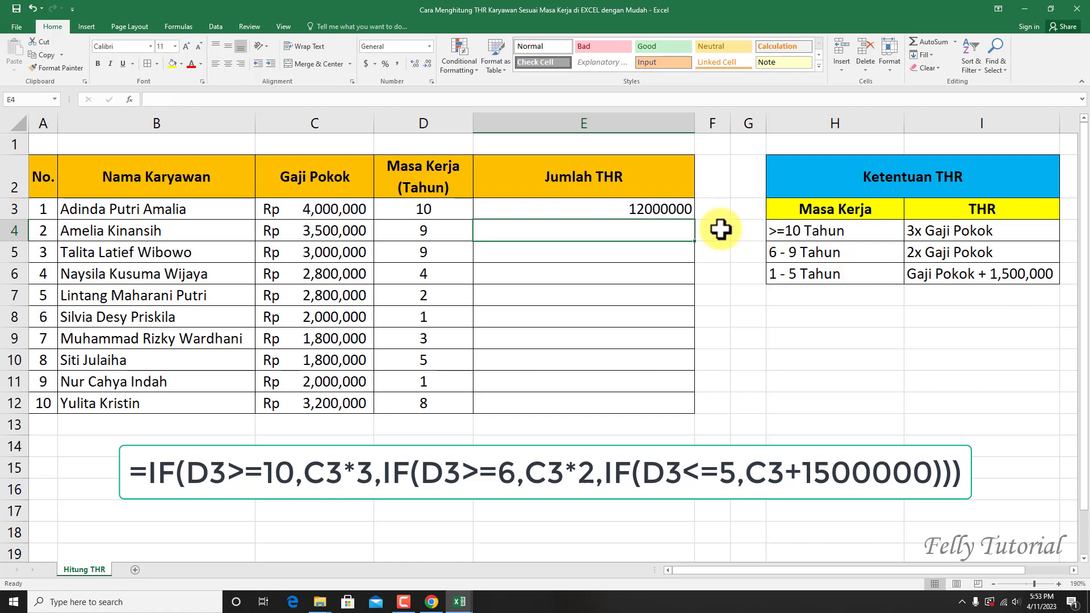
Step: Copy the THR formula from E3 down through E12 for all remaining employees
click(652, 212)
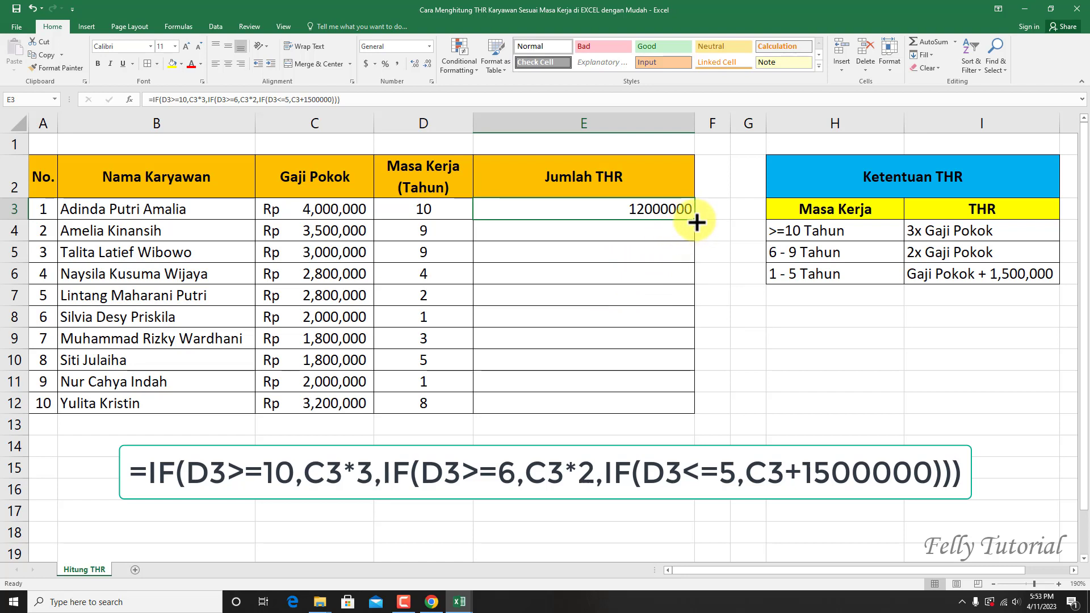
drag(696, 222, 678, 410)
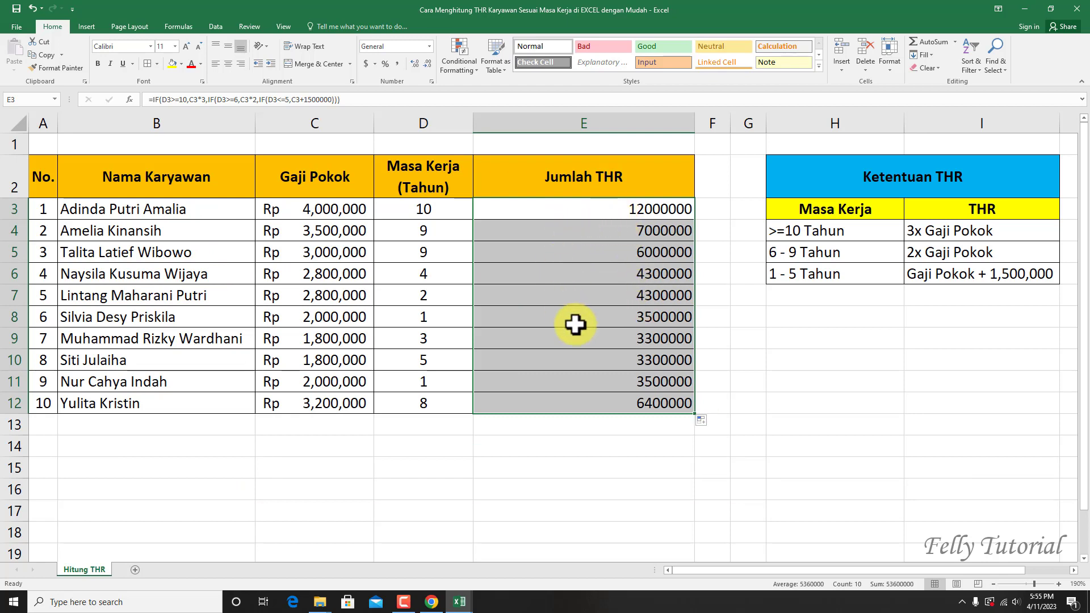
click(614, 263)
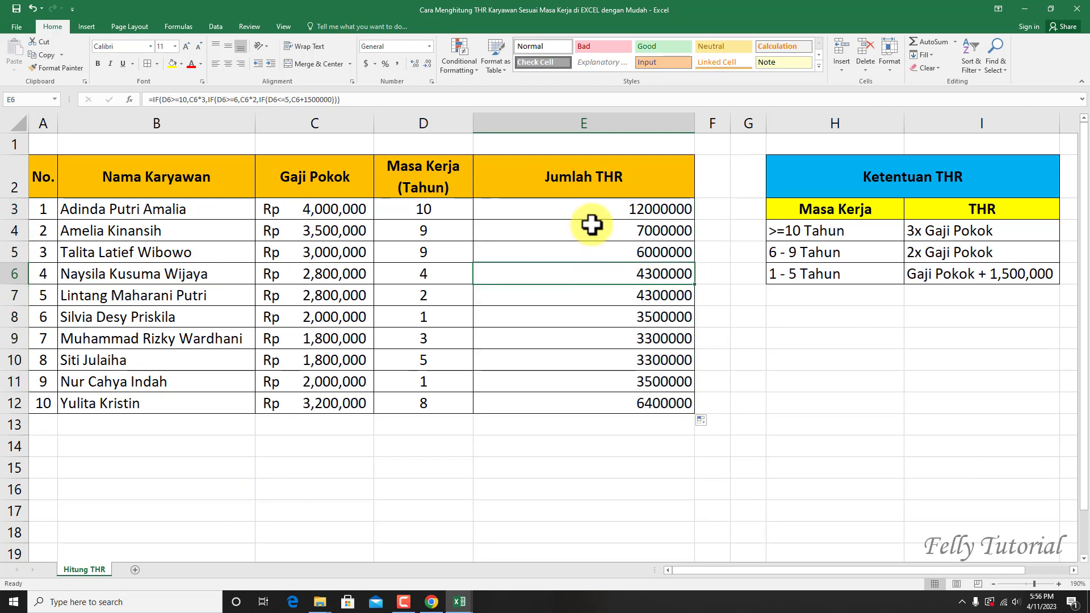
Step: Apply the Accounting number category with 0 decimal places to the Jumlah THR amounts in E3:E12
drag(591, 209, 602, 404)
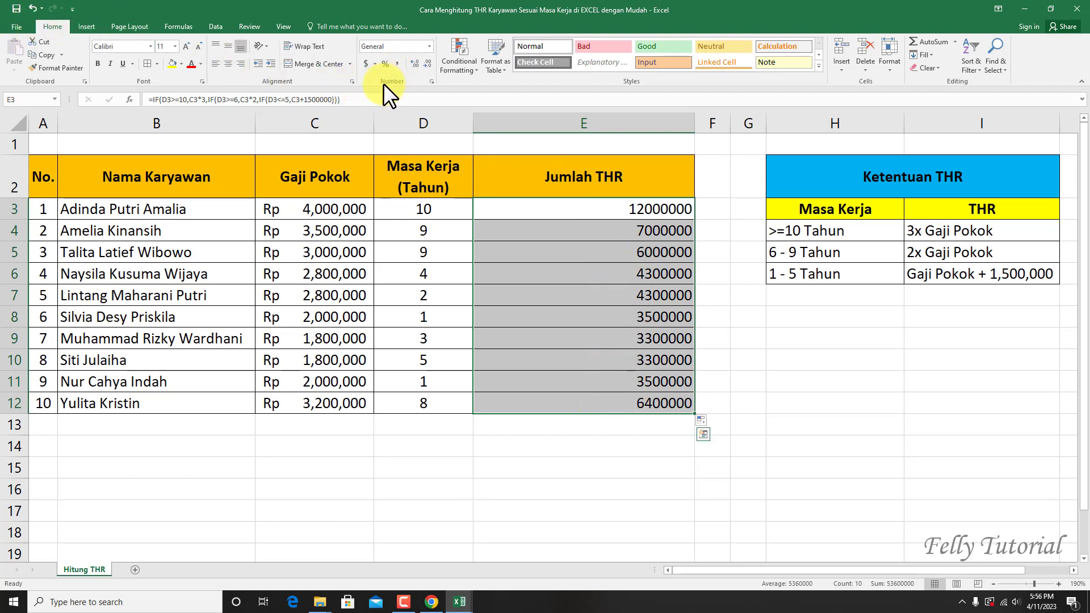
click(432, 81)
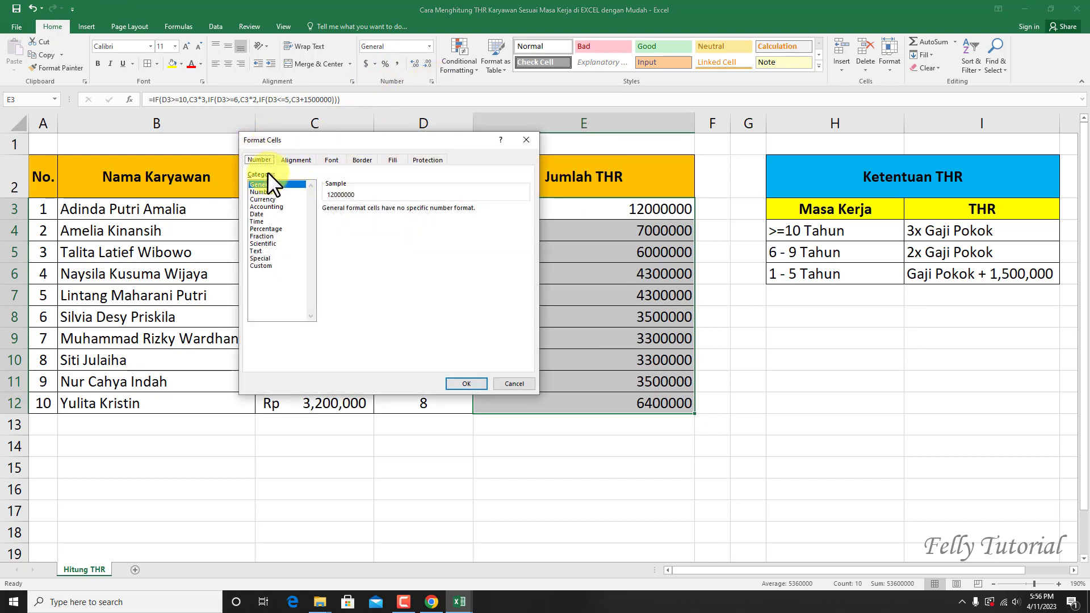
click(263, 205)
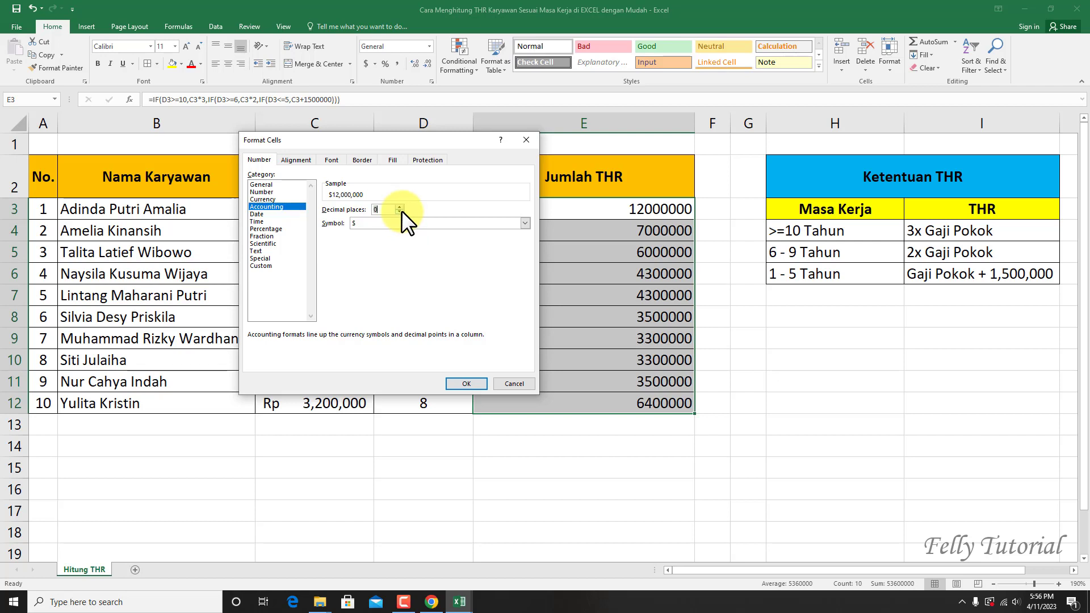
Step: Set the accounting currency symbol to Rp Indonesian and apply the format to the Jumlah THR amounts
click(525, 223)
scroll(467, 250, down, 3)
scroll(525, 246, up, 5)
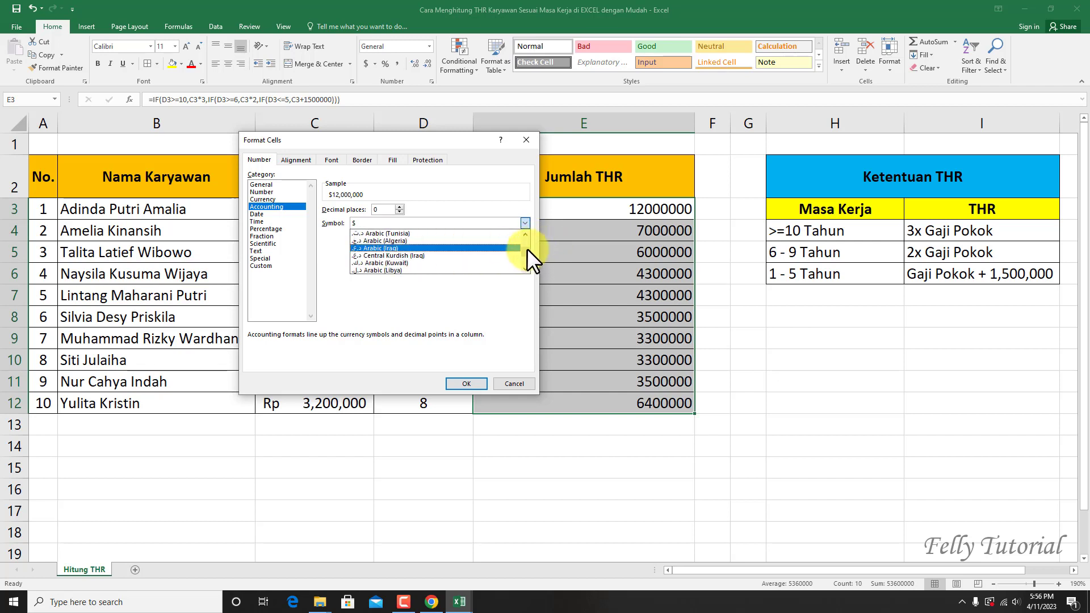
click(525, 252)
drag(527, 254, 526, 246)
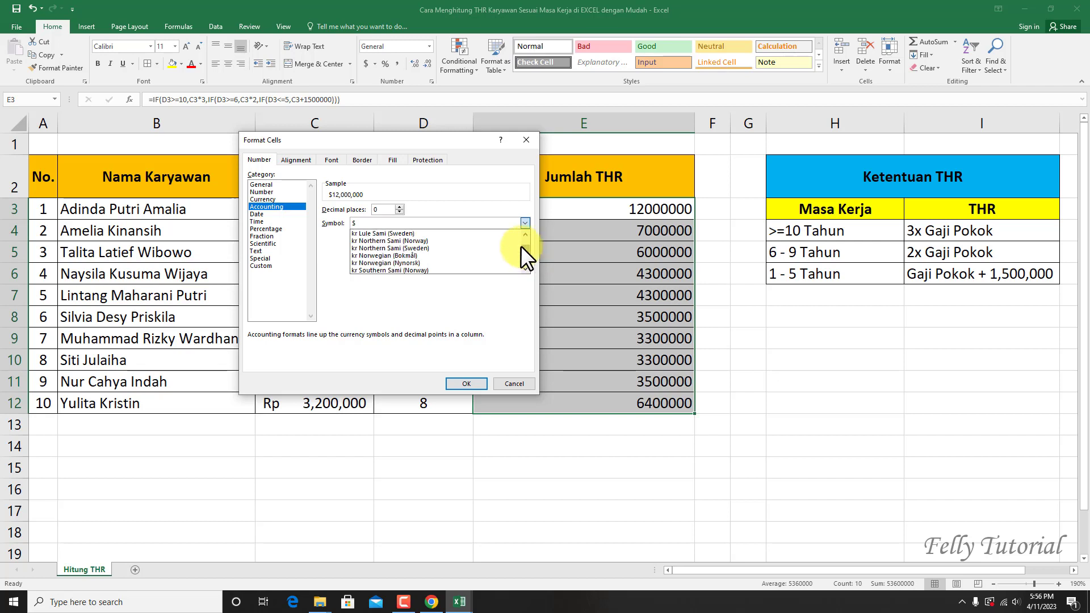
scroll(410, 250, down, 2)
scroll(410, 250, down, 15)
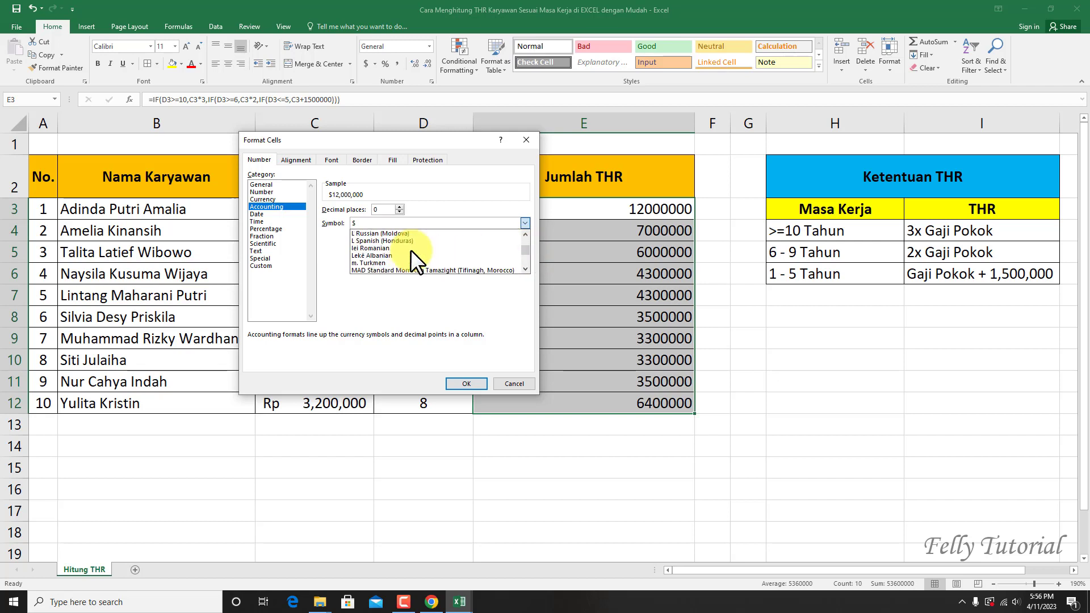
scroll(410, 251, down, 2)
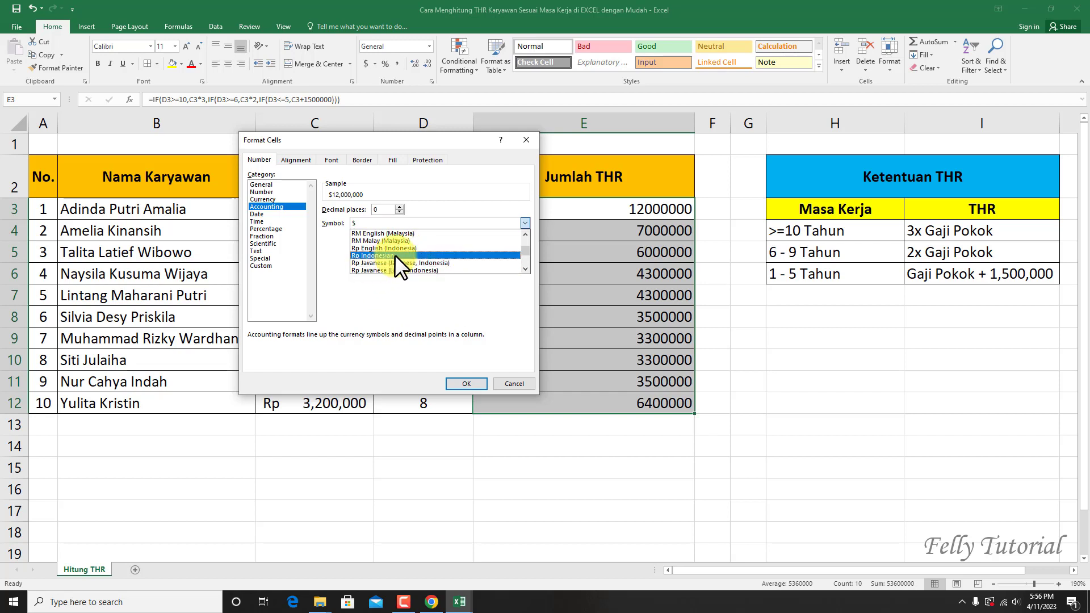
click(396, 255)
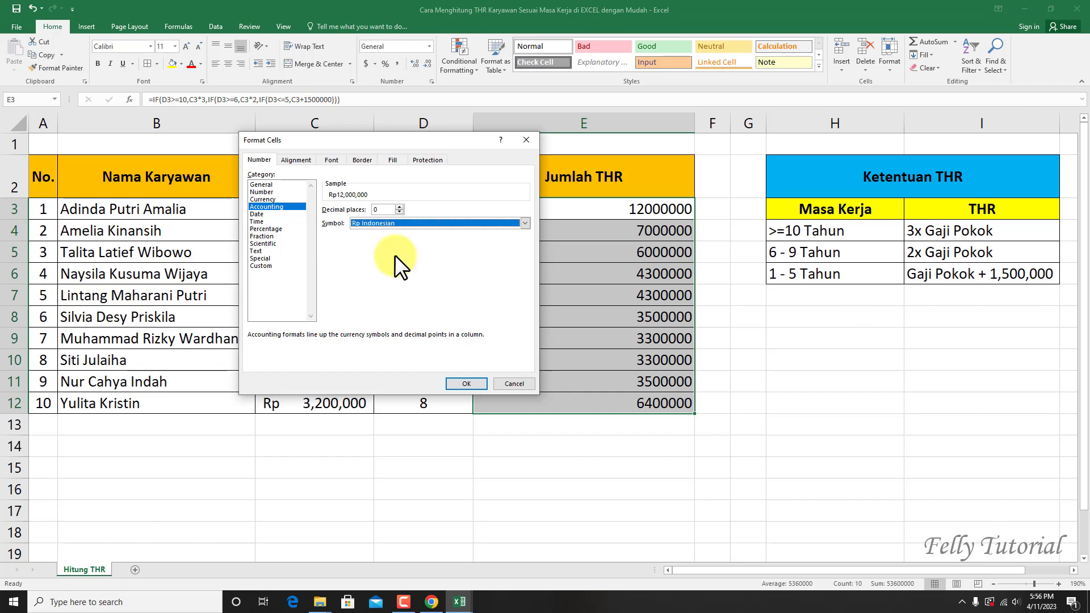
click(474, 382)
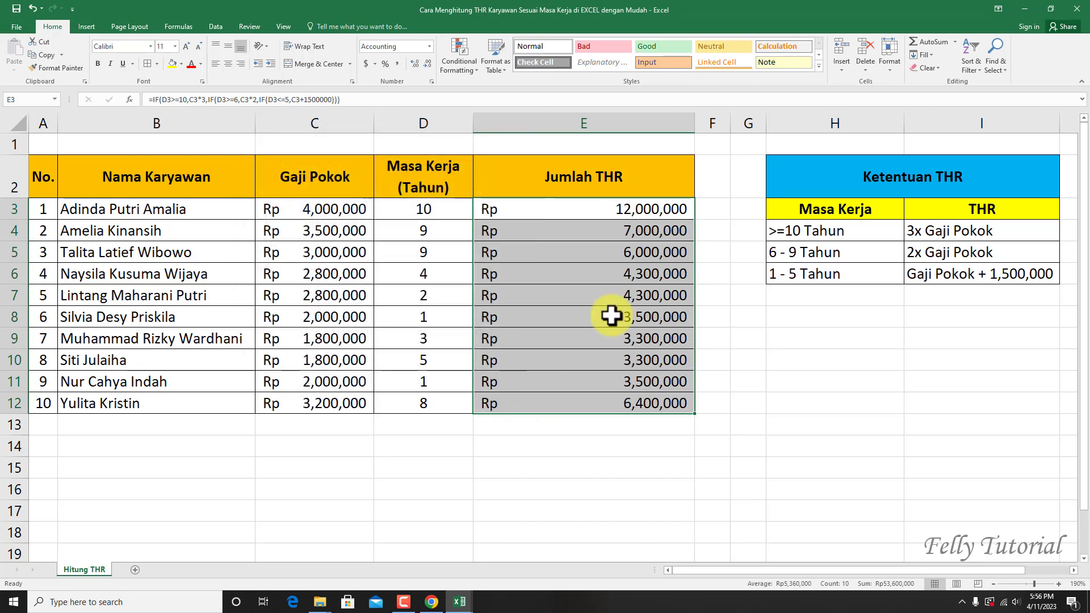
click(638, 273)
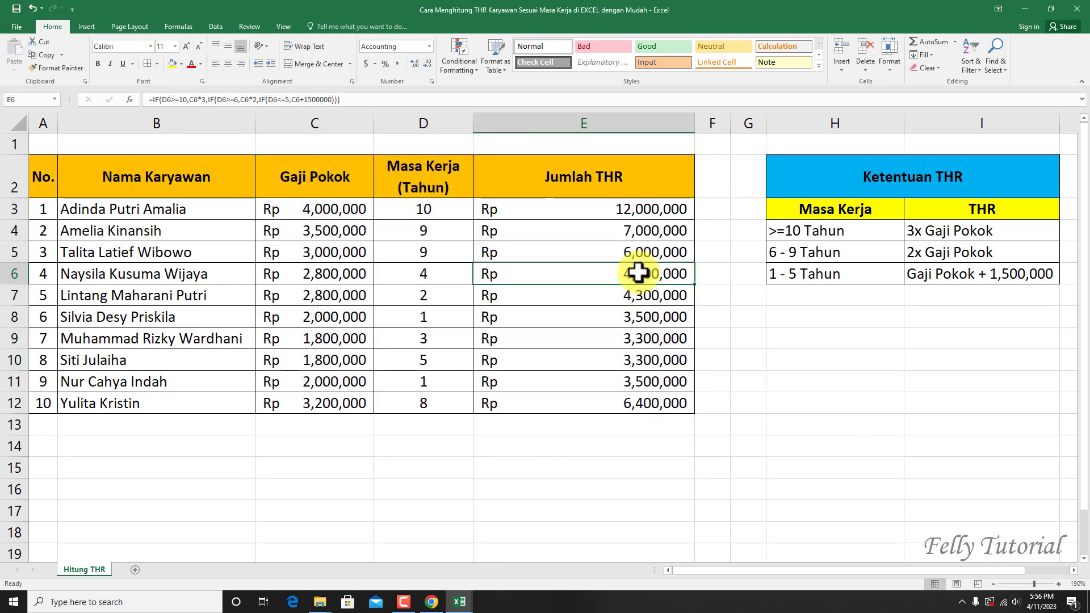
Step: Check the THR result in E3 against its base salary, years of service and the >=10 Tahun rule in the Ketentuan THR table
click(559, 227)
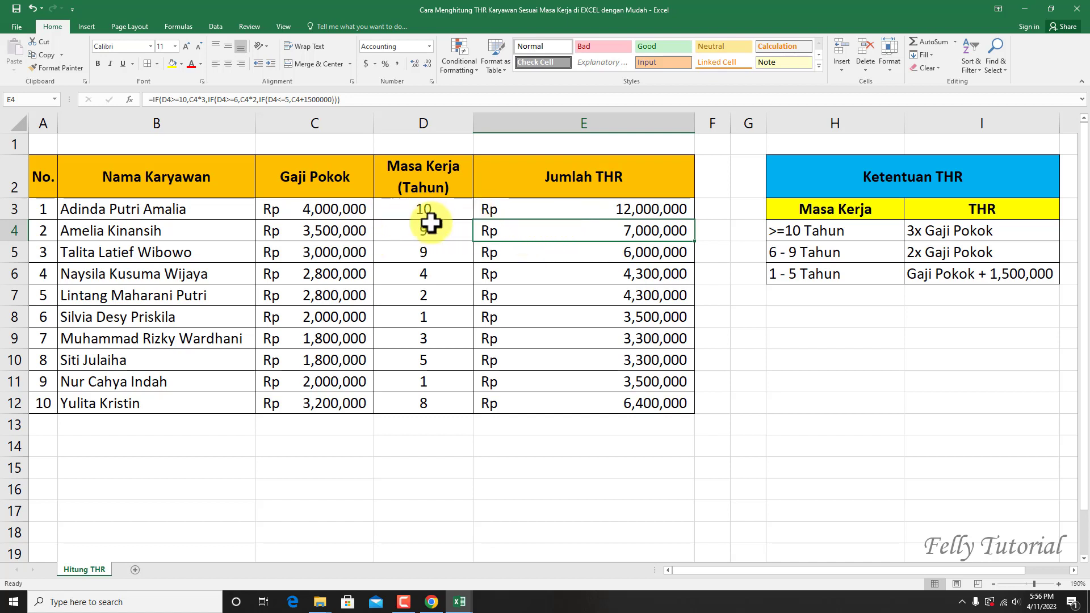
click(318, 184)
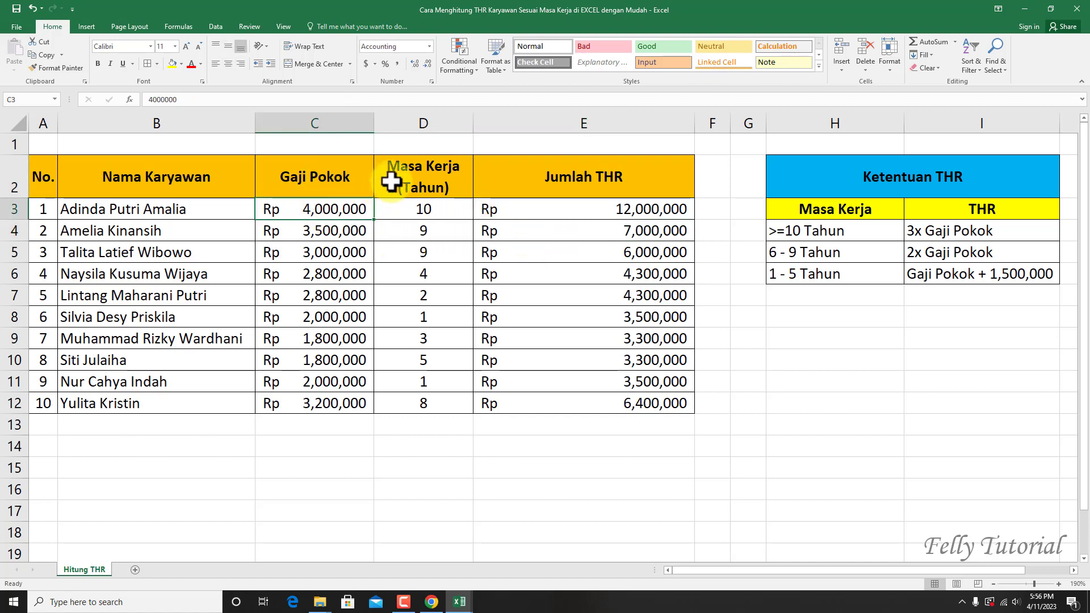
click(424, 190)
click(420, 212)
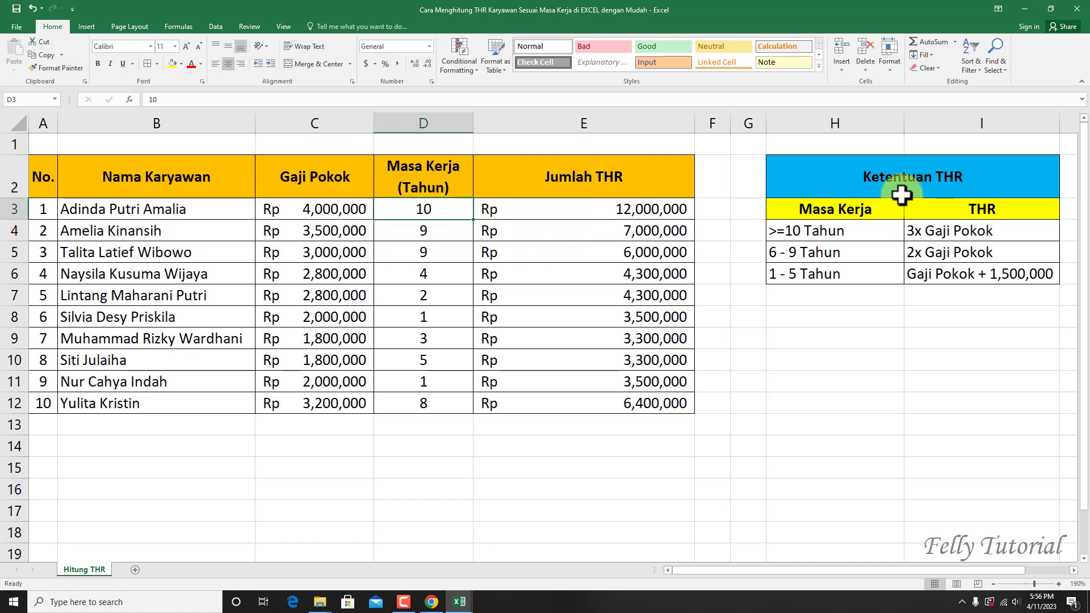
click(784, 233)
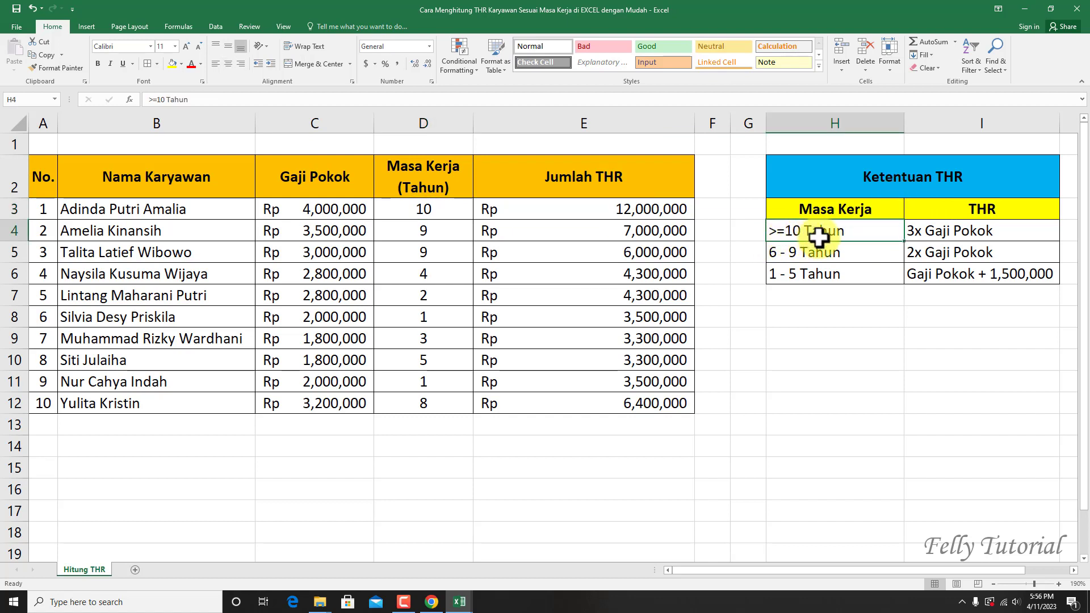
click(928, 237)
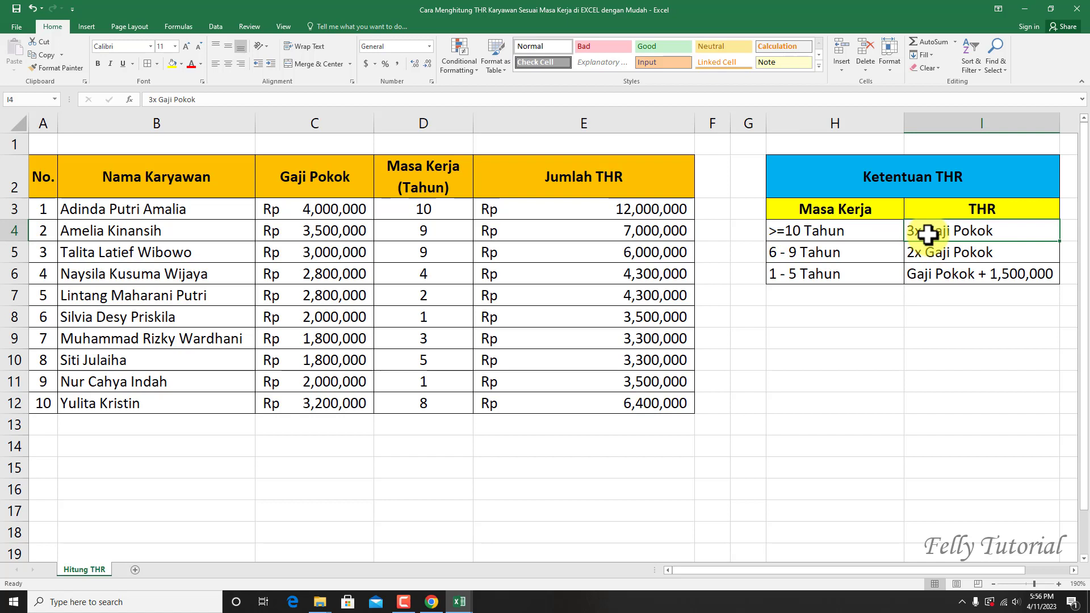
click(327, 209)
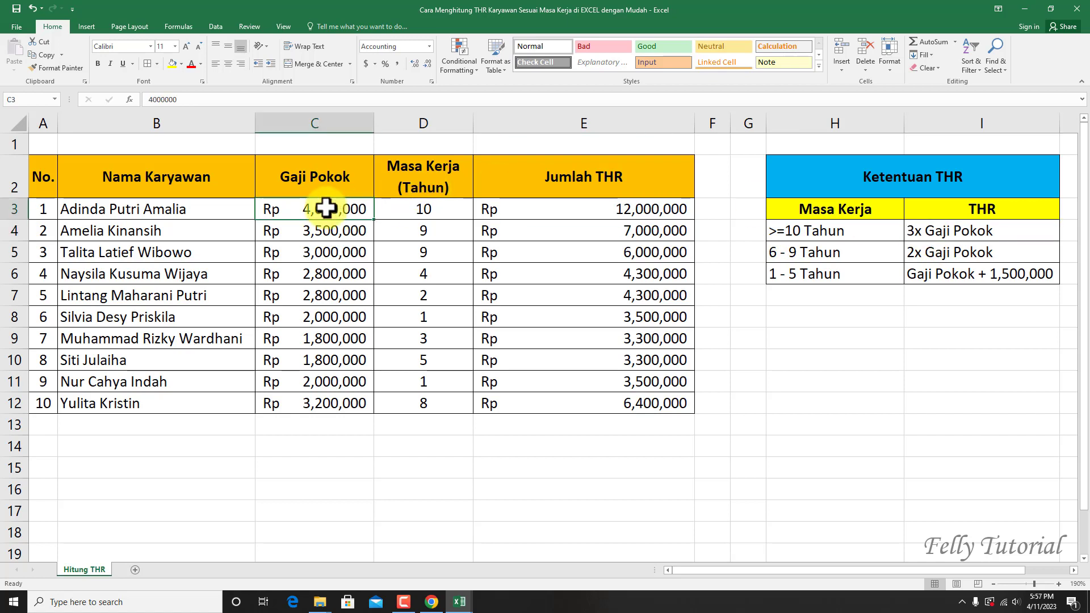
click(652, 209)
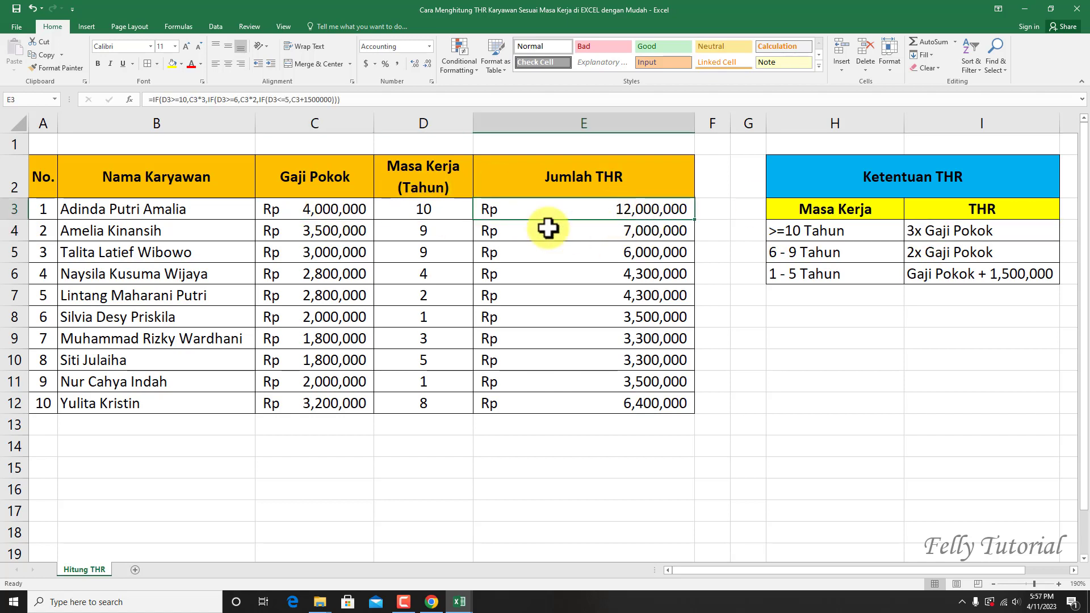
Step: Compare the base salary, years of service and THR in row 4, and the years in D6, with the Ketentuan THR brackets
click(338, 231)
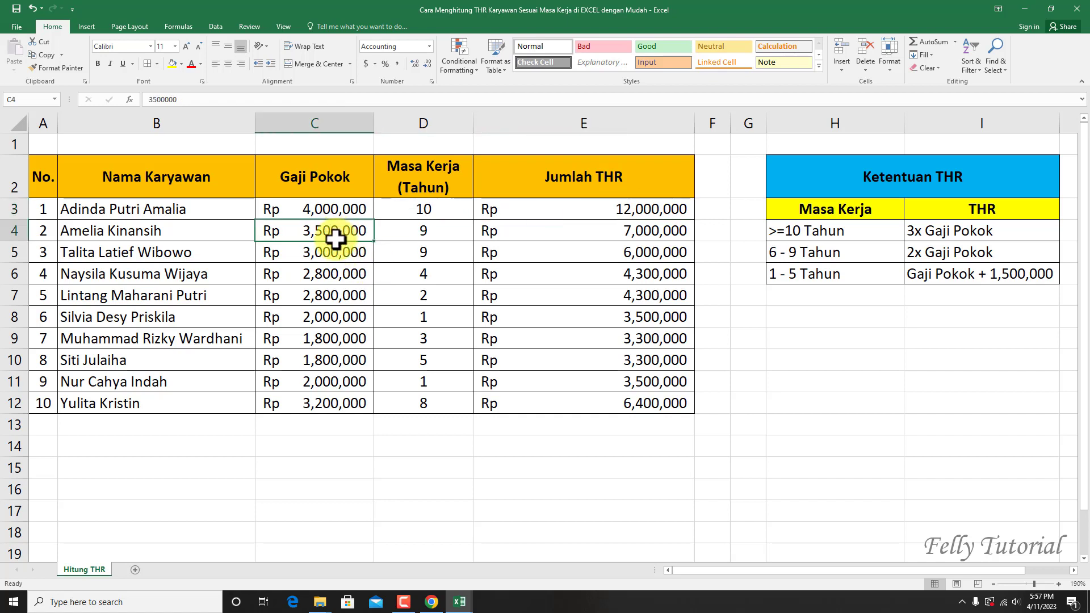
click(427, 238)
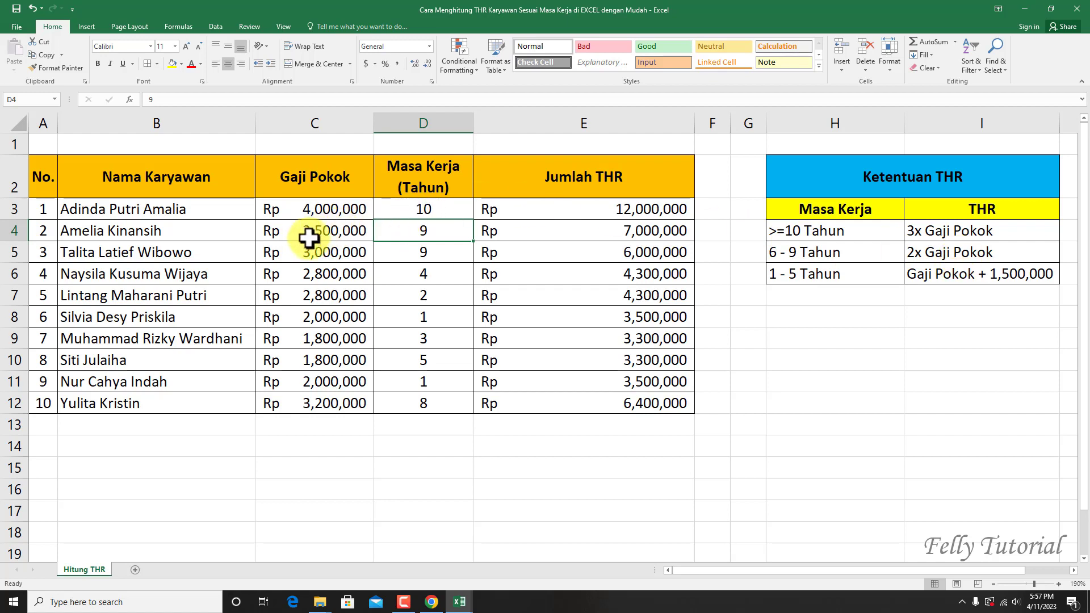
click(631, 231)
click(416, 277)
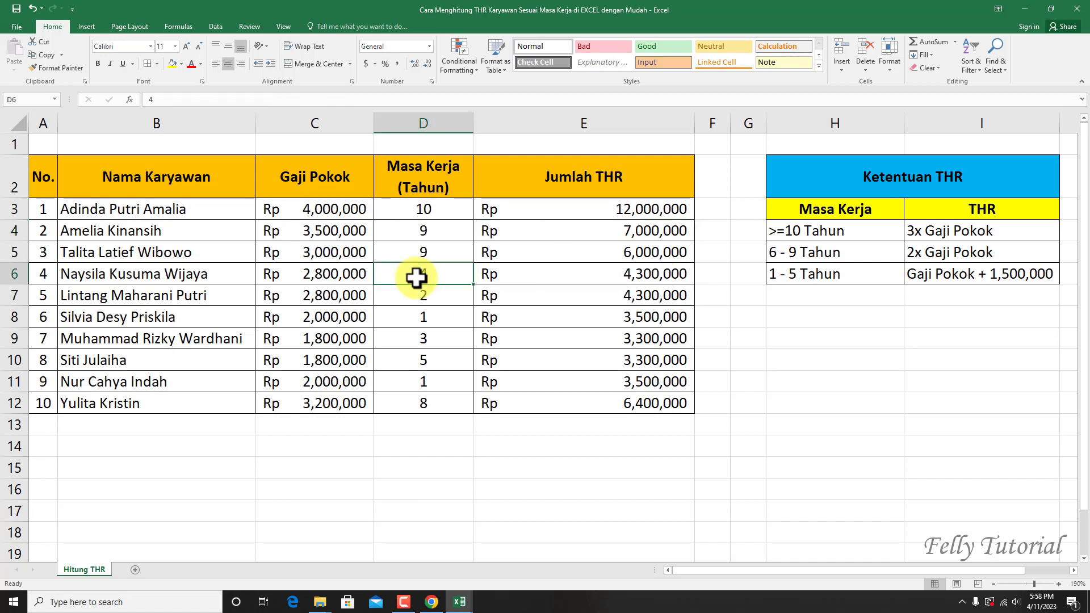
click(825, 250)
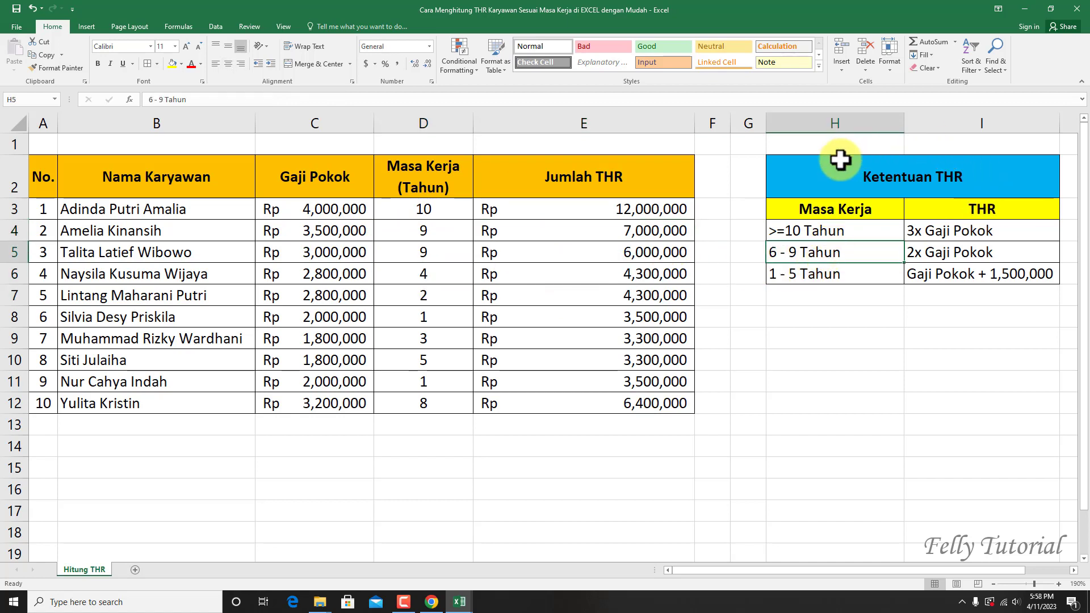
click(810, 357)
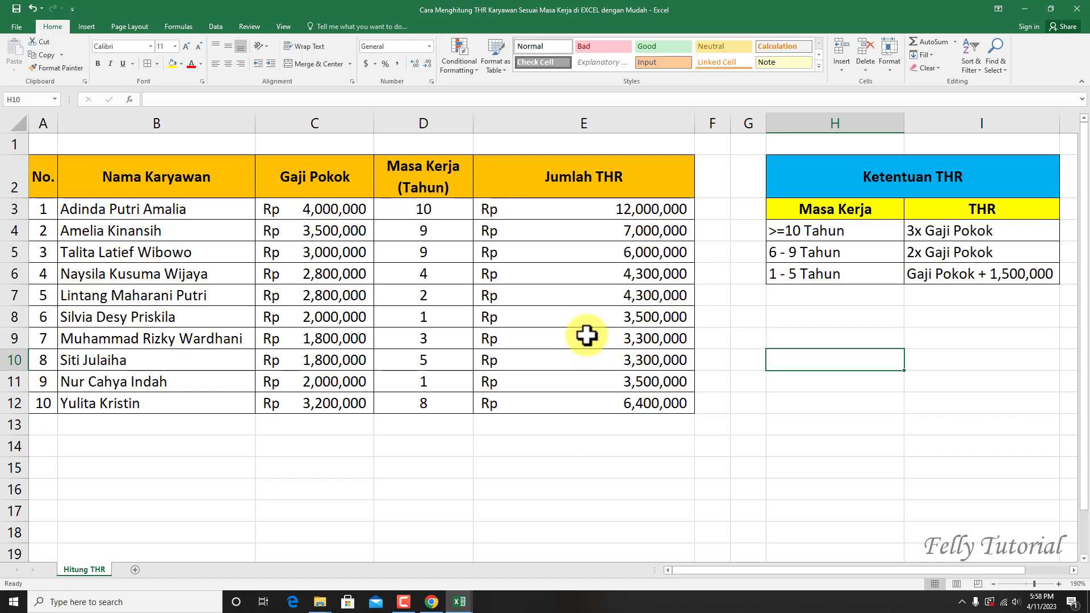
click(816, 335)
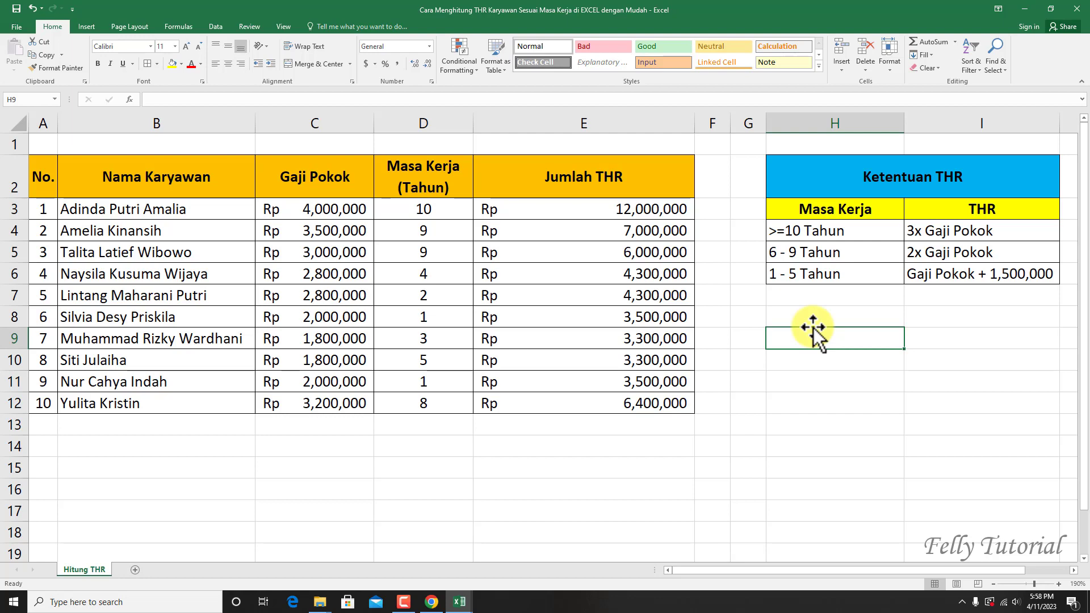
click(667, 313)
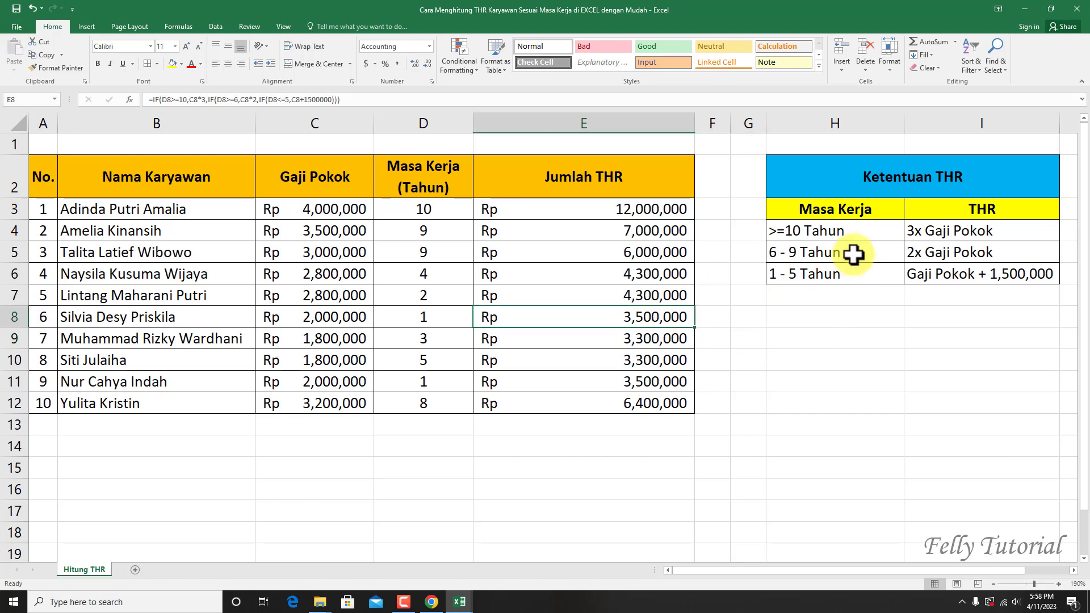